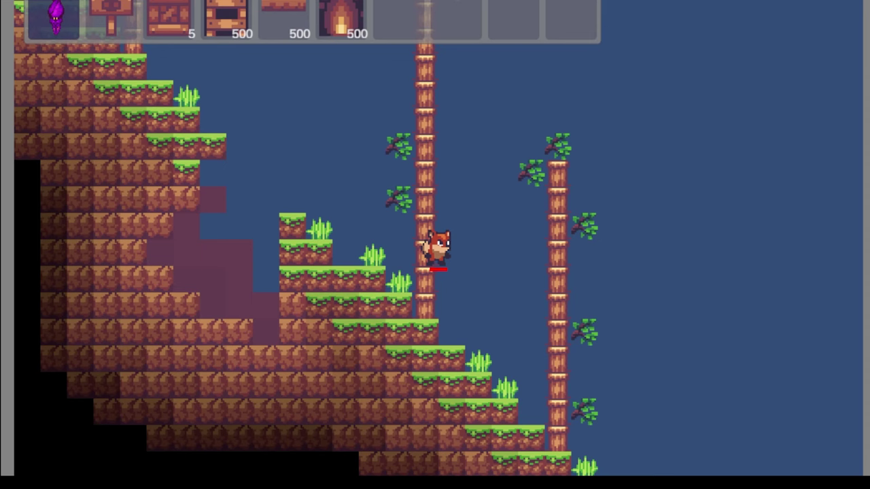
- Run and jump the fox across the forest platforms, staircase terrain and slope
{"action": "key", "text": "Left"}
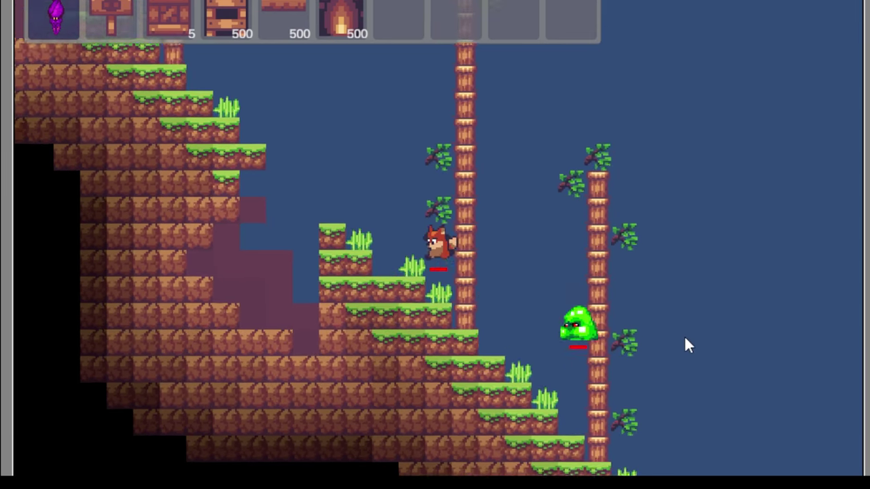
{"action": "key", "text": "space"}
{"action": "key", "text": "Left"}
{"action": "key", "text": "space"}
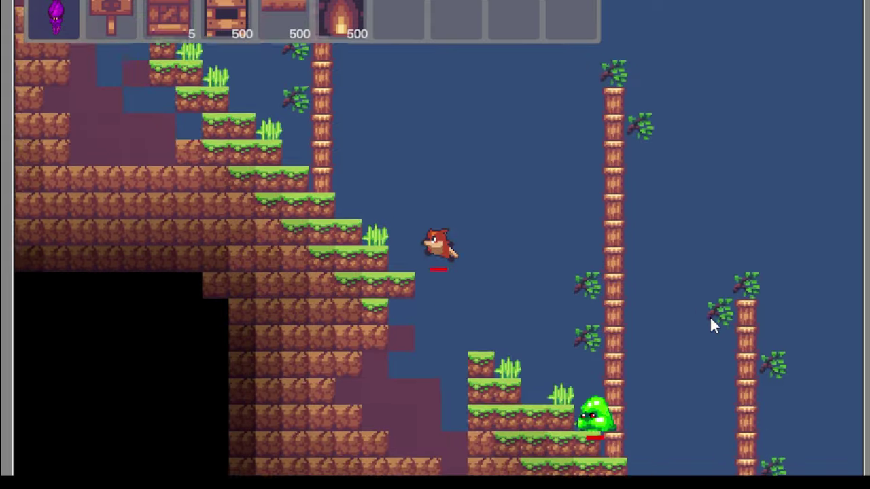
{"action": "key", "text": "Left"}
{"action": "key", "text": "space"}
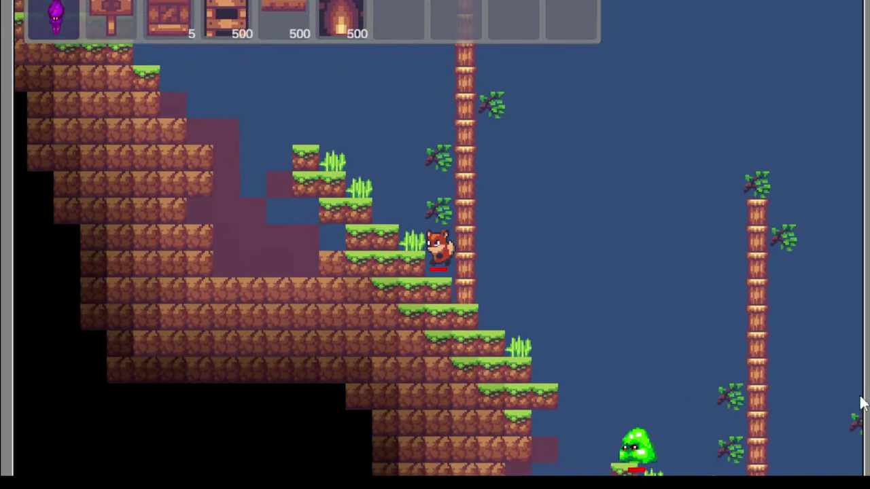
{"action": "key", "text": "Left"}
{"action": "key", "text": "space"}
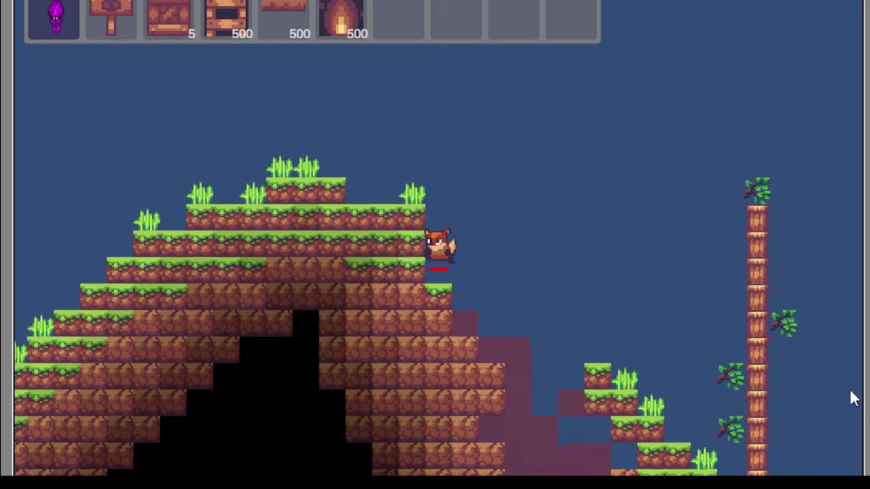
{"action": "key", "text": "Left"}
{"action": "key", "text": "space"}
{"action": "key", "text": "Right"}
{"action": "key", "text": "space"}
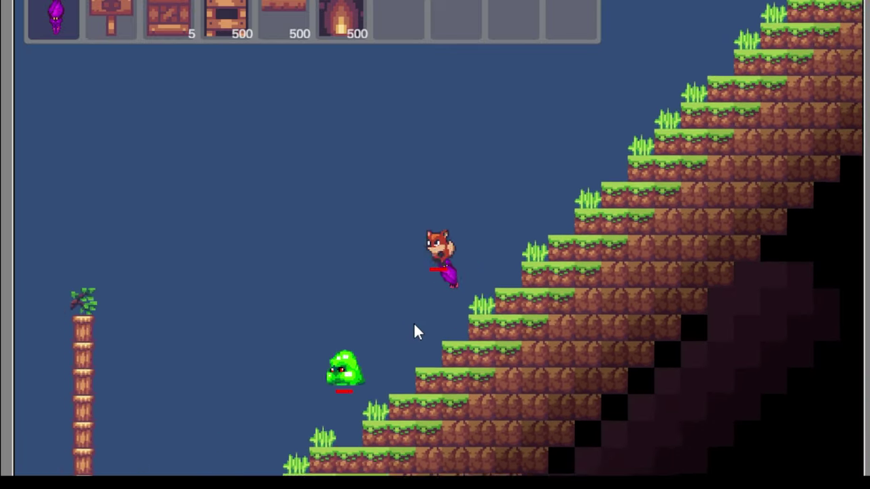
- Fight the green slime with the purple weapon while moving along the slope
{"action": "left_click", "coordinate": [424, 324]}
{"action": "key", "text": "Right"}
{"action": "left_click", "coordinate": [499, 169]}
{"action": "left_click", "coordinate": [494, 172]}
{"action": "key", "text": "Left"}
{"action": "left_click", "coordinate": [440, 173]}
- Move the fox left across the platforms into building position
{"action": "key", "text": "Left"}
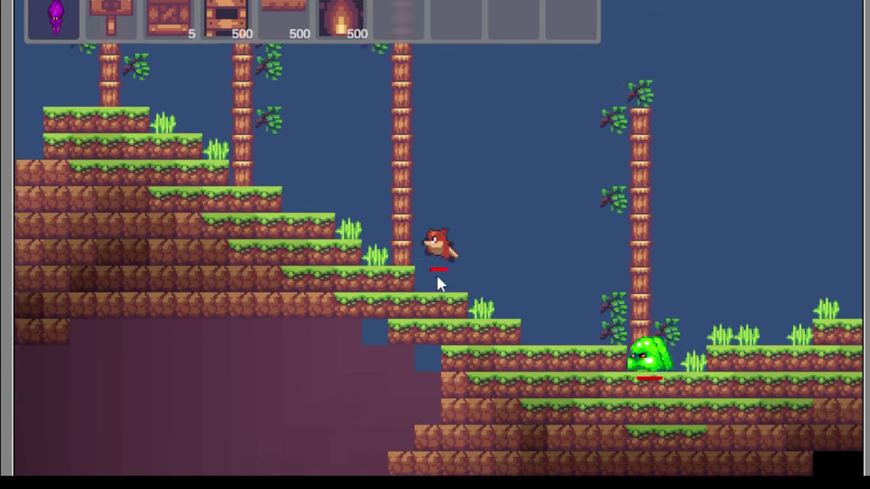
{"action": "key", "text": "Left"}
{"action": "key", "text": "space"}
{"action": "key", "text": "Left"}
- Build a tall ladder beside the fox, climbing it and back down
{"action": "left_click", "coordinate": [408, 232]}
{"action": "left_click", "coordinate": [409, 214]}
{"action": "left_click", "coordinate": [408, 107]}
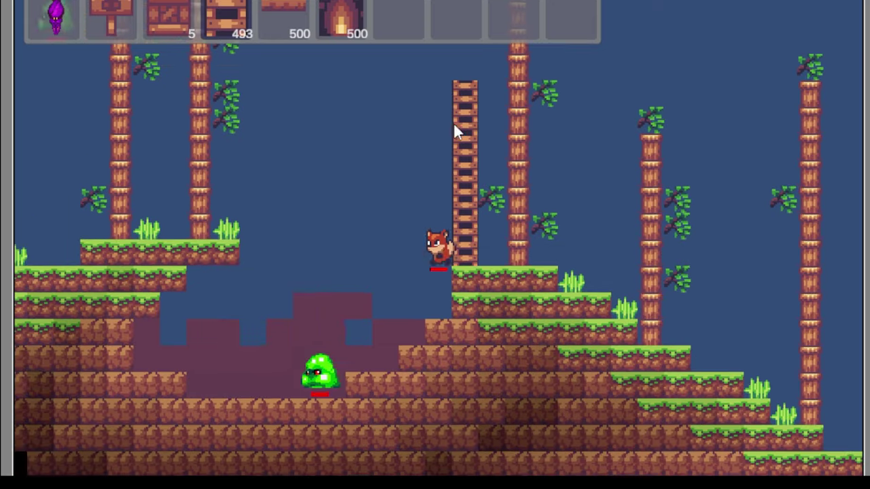
{"action": "key", "text": "Up"}
{"action": "left_click", "coordinate": [426, 217]}
{"action": "key", "text": "Up"}
{"action": "left_click", "coordinate": [441, 216]}
{"action": "key", "text": "1"}
{"action": "key", "text": "Down"}
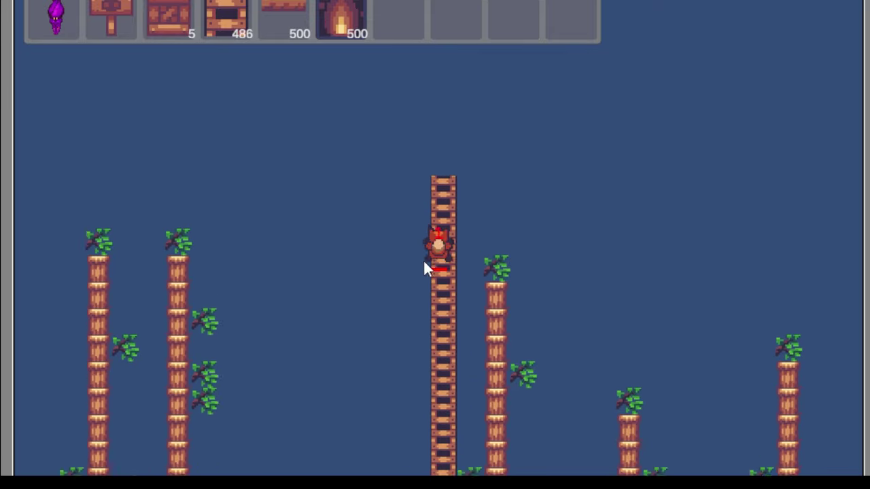
- Walk left over terraced ground and light the cave with a cluster of torches
{"action": "key", "text": "Left"}
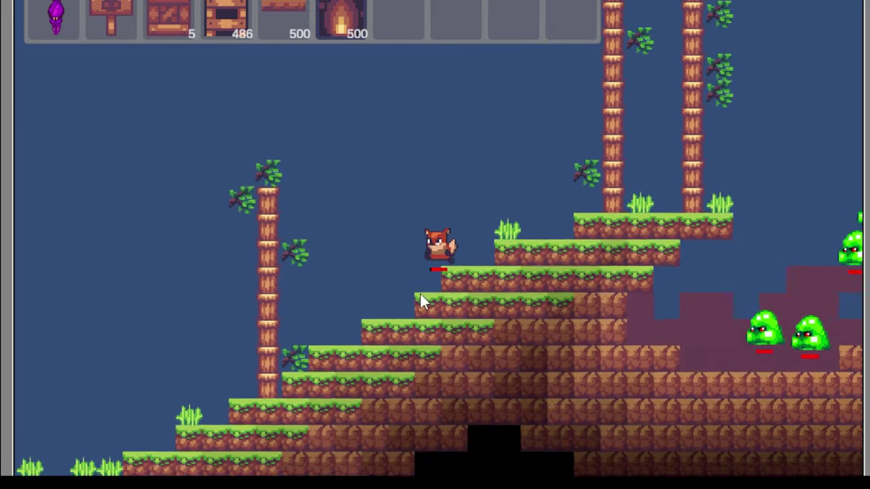
{"action": "key", "text": "Left"}
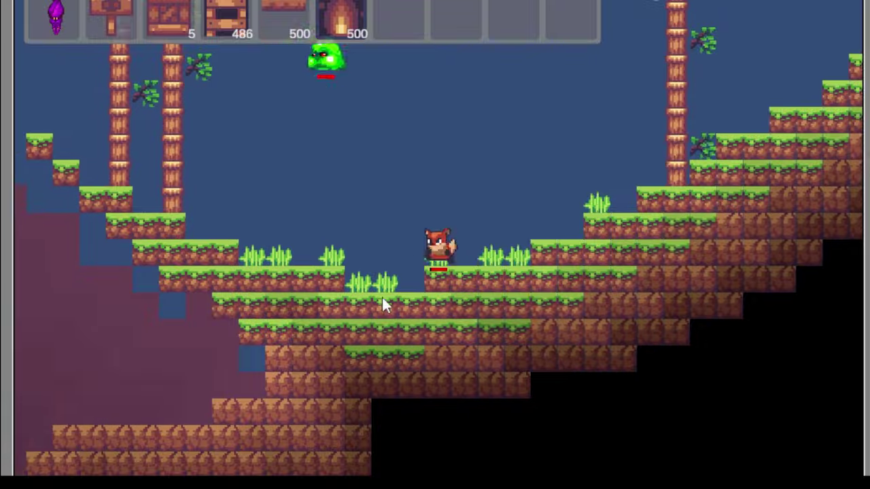
{"action": "key", "text": "Left"}
{"action": "left_click", "coordinate": [359, 298]}
{"action": "left_click", "coordinate": [354, 343]}
{"action": "mouse_move", "coordinate": [424, 410]}
{"action": "left_mouse_down"}
{"action": "mouse_move", "coordinate": [493, 457]}
{"action": "mouse_move", "coordinate": [468, 397]}
{"action": "mouse_move", "coordinate": [477, 406]}
{"action": "mouse_move", "coordinate": [281, 394]}
{"action": "mouse_move", "coordinate": [565, 440]}
{"action": "mouse_move", "coordinate": [443, 438]}
{"action": "mouse_move", "coordinate": [448, 196]}
{"action": "left_mouse_up"}
{"action": "key", "text": "Left"}
{"action": "key", "text": "Down"}
{"action": "key", "text": "Down"}
{"action": "left_click", "coordinate": [407, 277]}
{"action": "left_click", "coordinate": [445, 278]}
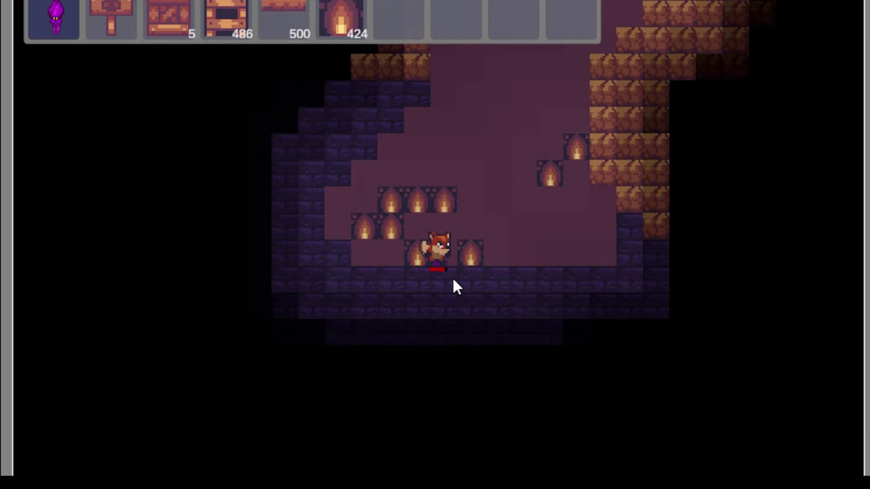
- Mine two dungeon brick blocks beside and under the fox
{"action": "key", "text": "Right"}
{"action": "key", "text": "2"}
{"action": "left_click", "coordinate": [444, 278]}
{"action": "mouse_move", "coordinate": [436, 278]}
{"action": "left_mouse_down"}
{"action": "mouse_move", "coordinate": [453, 279]}
{"action": "mouse_move", "coordinate": [459, 267]}
{"action": "left_mouse_up"}
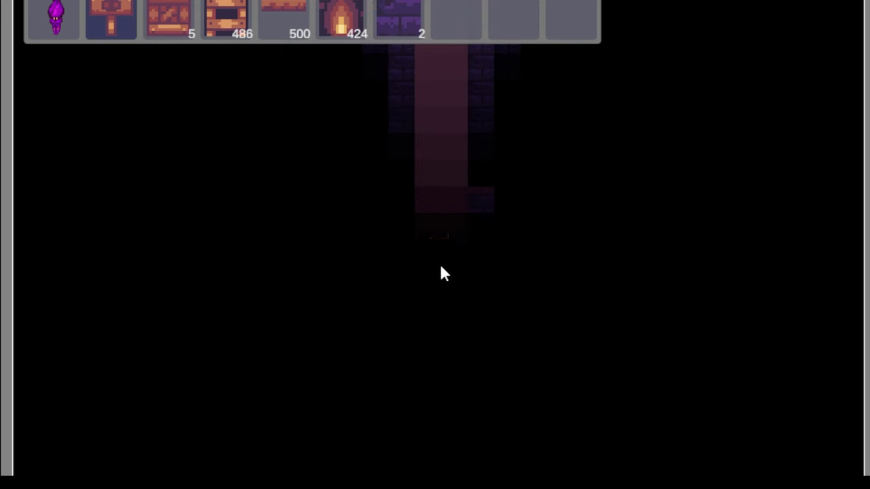
{"action": "scroll", "coordinate": [448, 231], "scroll_direction": "down", "scroll_amount": 3}
- Light the shaft and cavern with torches, then dig deeper to gather purple bricks
{"action": "right_click", "coordinate": [451, 205]}
{"action": "mouse_move", "coordinate": [445, 267]}
{"action": "left_mouse_down"}
{"action": "mouse_move", "coordinate": [436, 252]}
{"action": "mouse_move", "coordinate": [457, 279]}
{"action": "left_mouse_up"}
{"action": "right_click", "coordinate": [456, 278]}
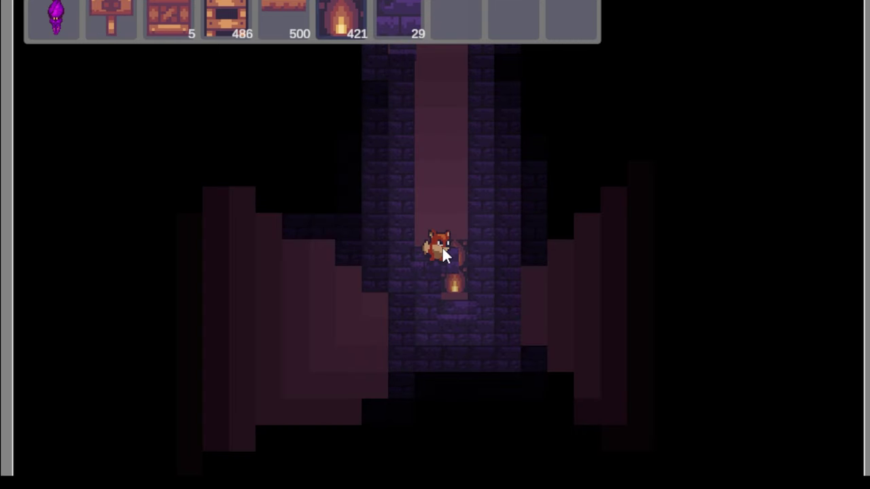
{"action": "right_click", "coordinate": [270, 336]}
{"action": "right_click", "coordinate": [598, 333]}
{"action": "right_click", "coordinate": [727, 408]}
{"action": "right_click", "coordinate": [187, 465]}
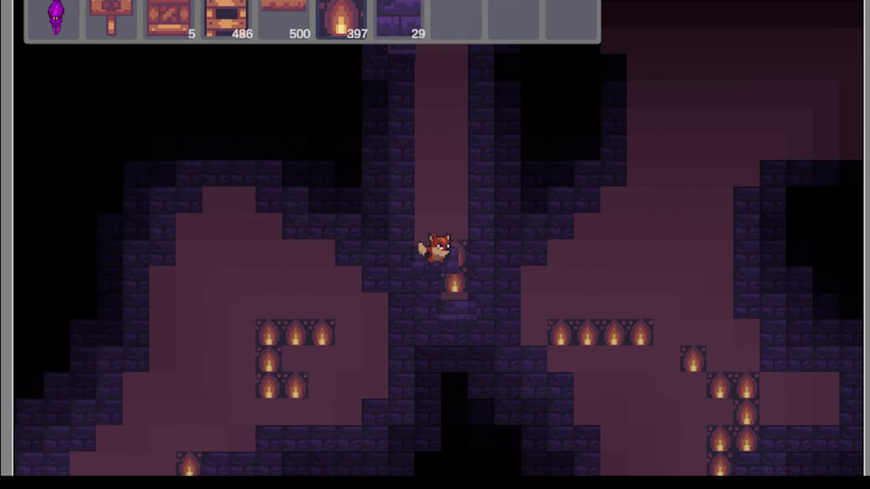
{"action": "left_click_drag", "start_coordinate": [454, 423], "coordinate": [456, 247]}
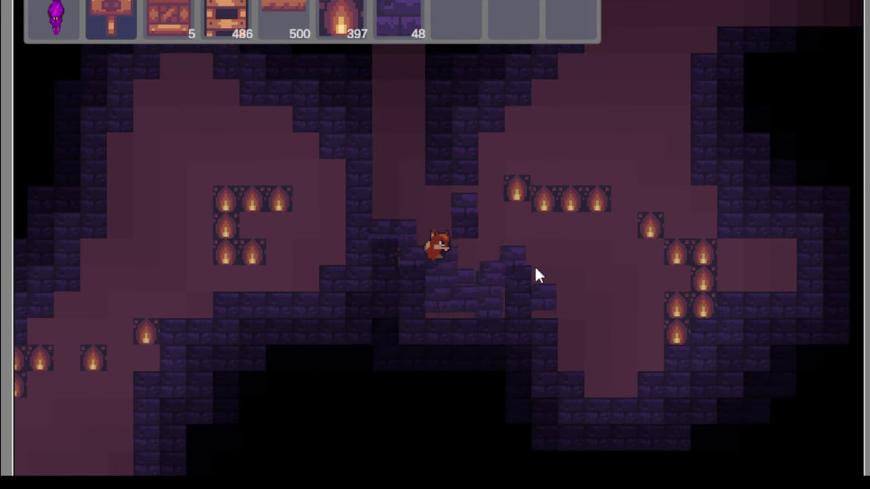
{"action": "key", "text": "s"}
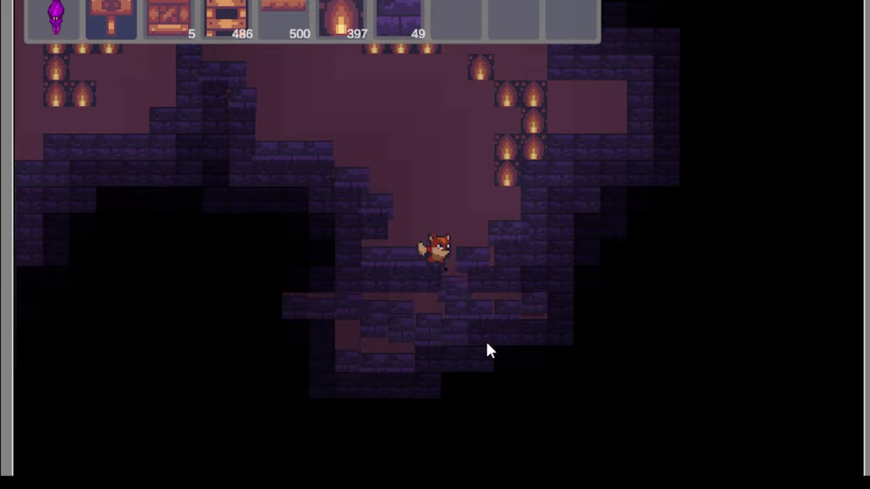
{"action": "left_click_drag", "start_coordinate": [497, 306], "coordinate": [418, 232]}
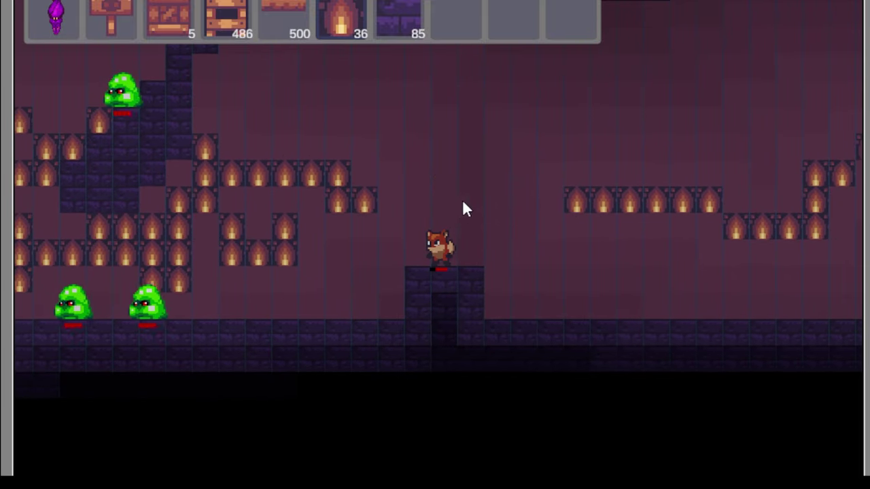
- Place a line of torches across the cavern
{"action": "left_click_drag", "start_coordinate": [462, 199], "coordinate": [511, 87]}
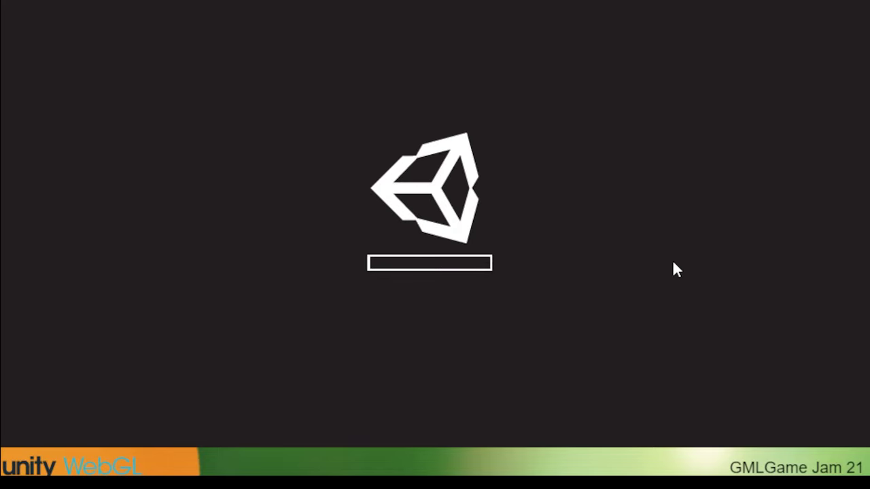
{"action": "scroll", "coordinate": [672, 259], "scroll_direction": "down", "scroll_amount": 2}
{"action": "scroll", "coordinate": [540, 290], "scroll_direction": "up", "scroll_amount": 2}
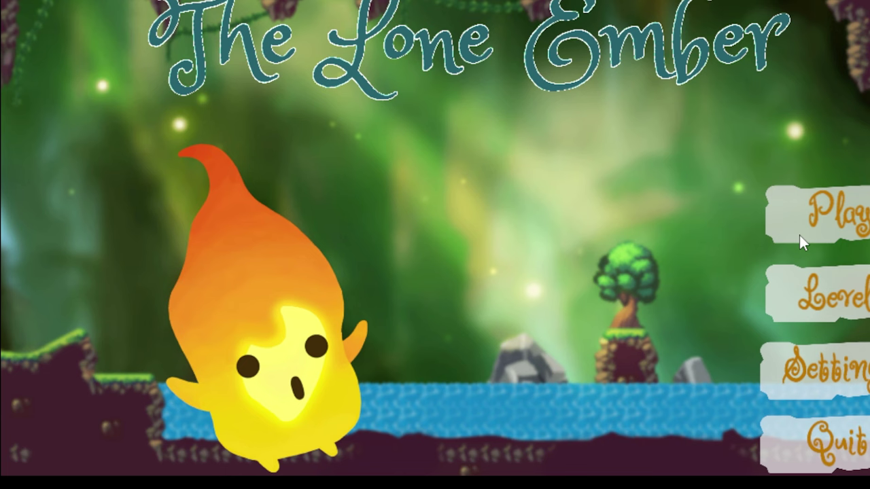
- Open The Lone Ember's settings screen, then return to the title menu
{"action": "left_click", "coordinate": [853, 361]}
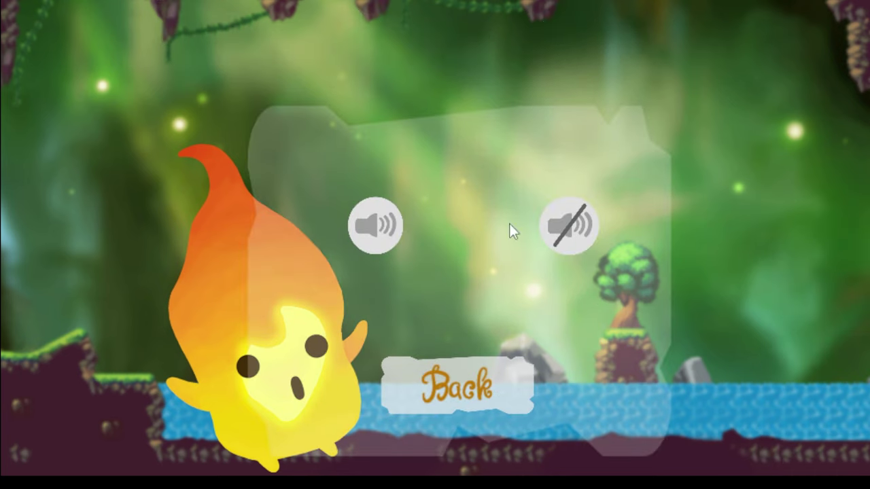
{"action": "left_click", "coordinate": [491, 383]}
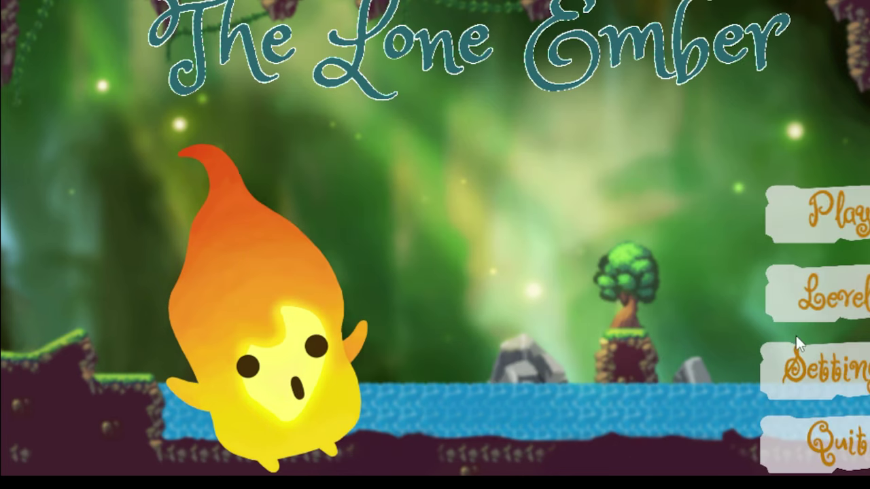
- Start the first level and move the flame right, jumping onto the rock
{"action": "left_click", "coordinate": [802, 203]}
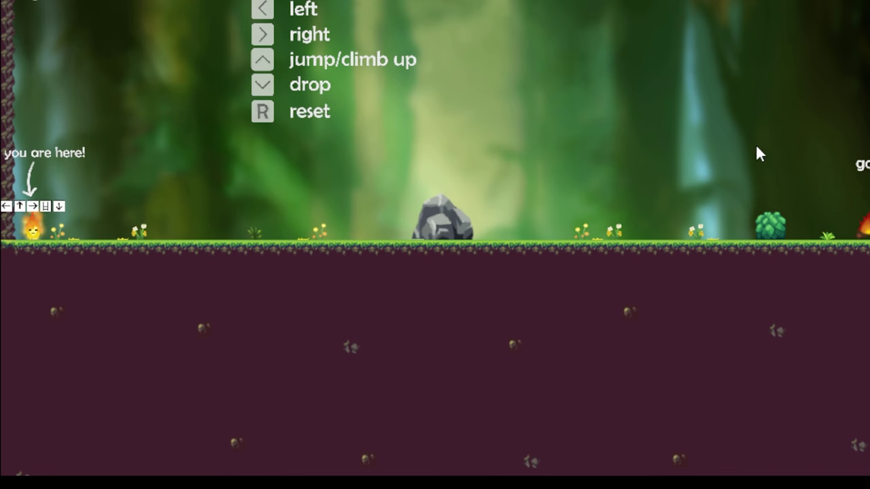
{"action": "key", "text": "Right"}
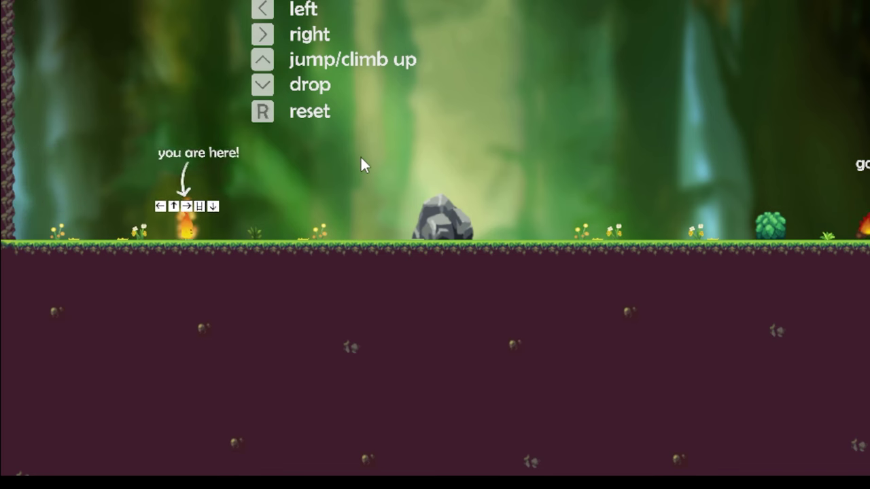
{"action": "key", "text": "Right"}
{"action": "key", "text": "Up"}
{"action": "key", "text": "Right"}
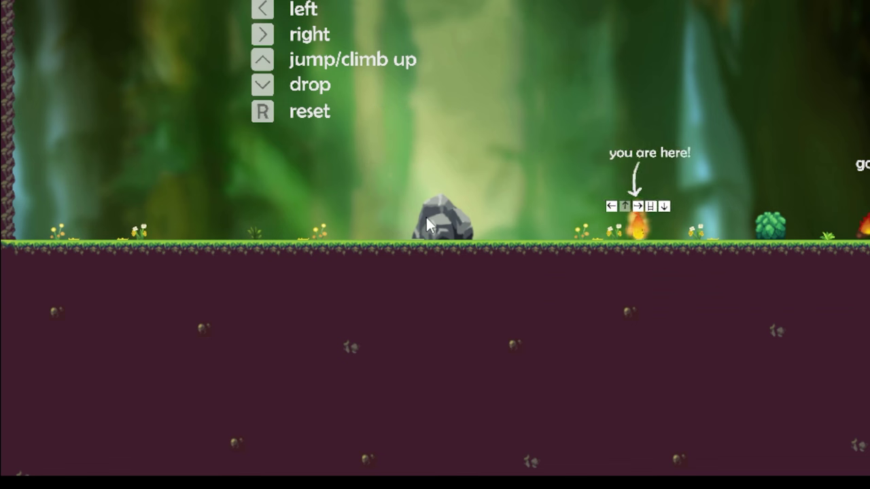
{"action": "key", "text": "r"}
{"action": "key", "text": "Right"}
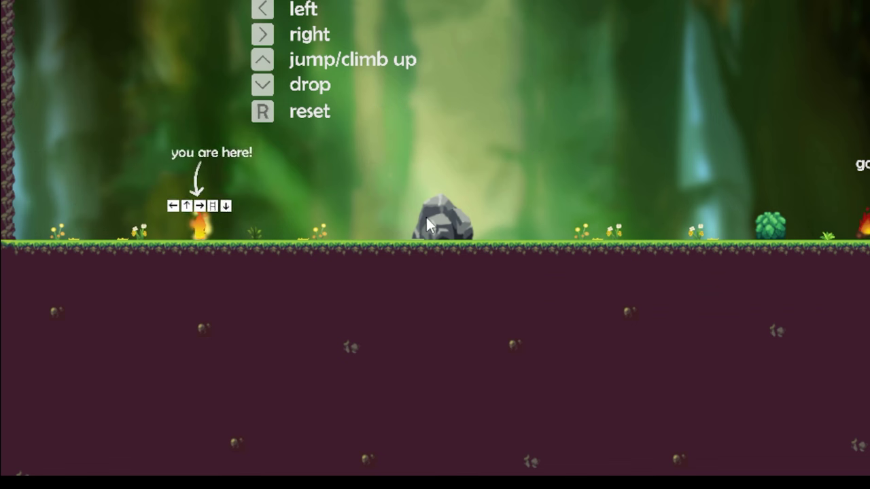
{"action": "key", "text": "Right"}
{"action": "key", "text": "Up"}
{"action": "key", "text": "Right"}
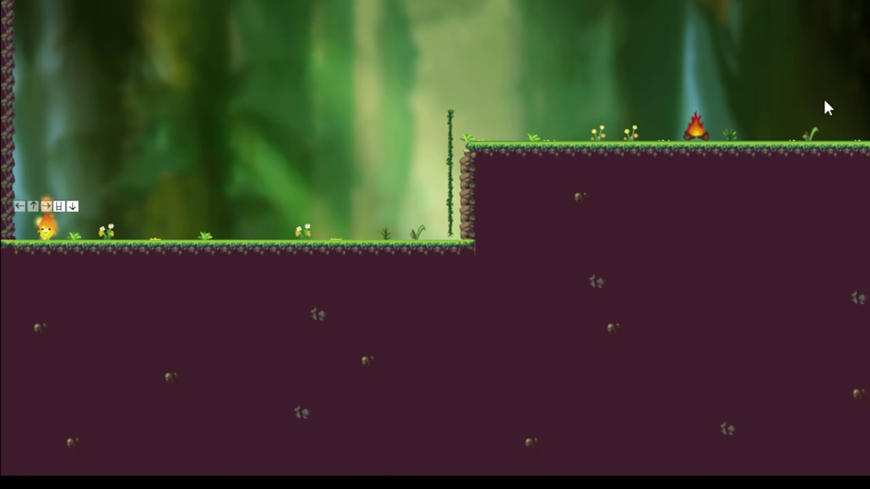
- Pause and resume the game, then step the flame further right
{"action": "key", "text": "Escape"}
{"action": "left_click", "coordinate": [611, 175]}
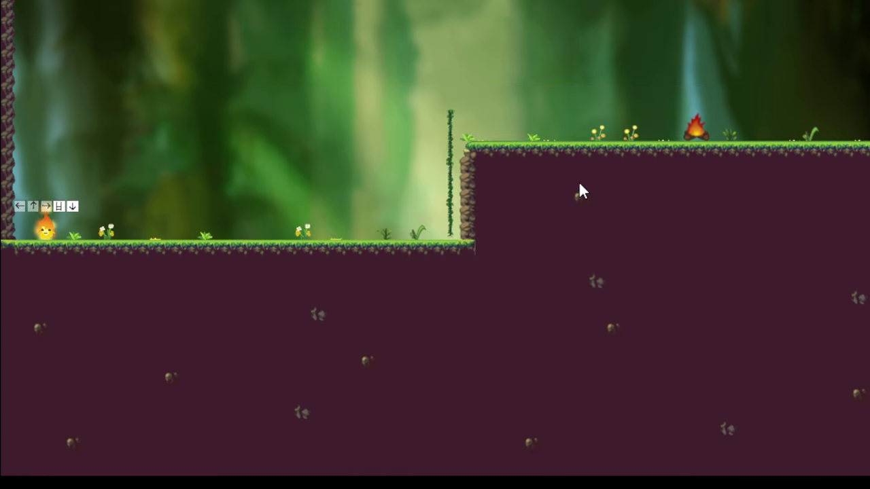
{"action": "key", "text": "Right"}
{"action": "key", "text": "Right"}
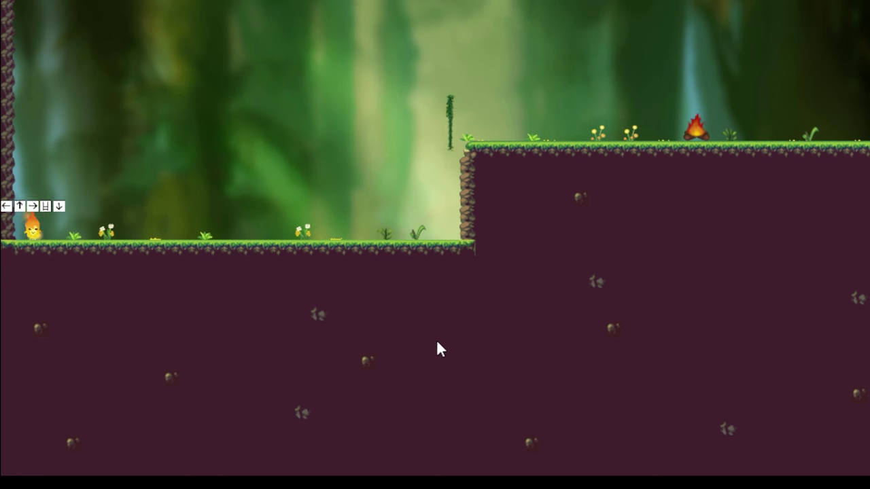
- Walk the flame to the campfire, then drop down the platforms toward the pit
{"action": "key", "text": "Right"}
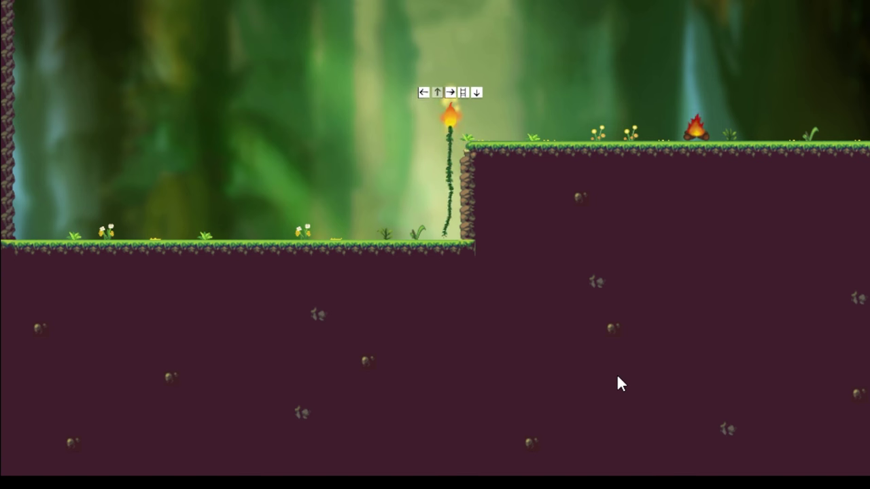
{"action": "key", "text": "Right"}
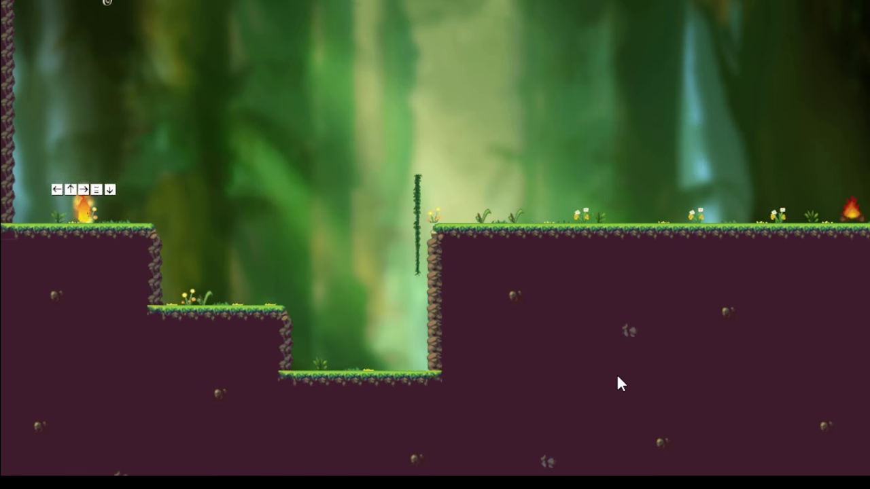
{"action": "key", "text": "Right"}
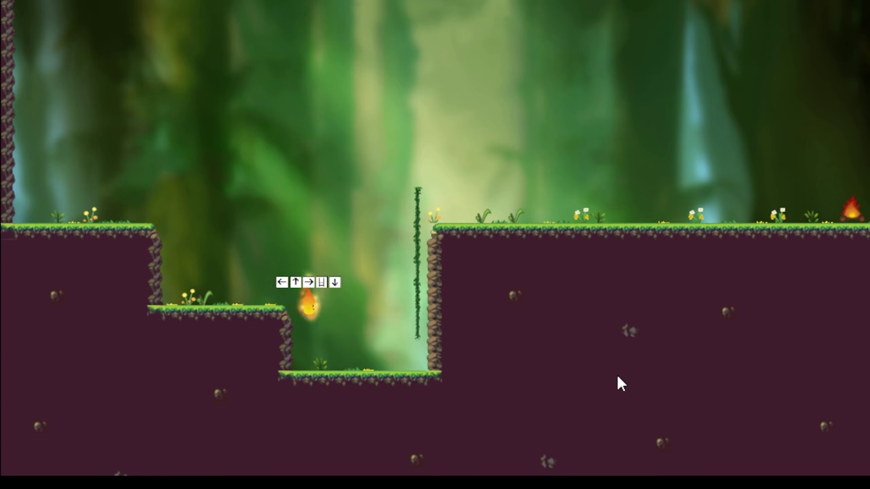
{"action": "key", "text": "Right"}
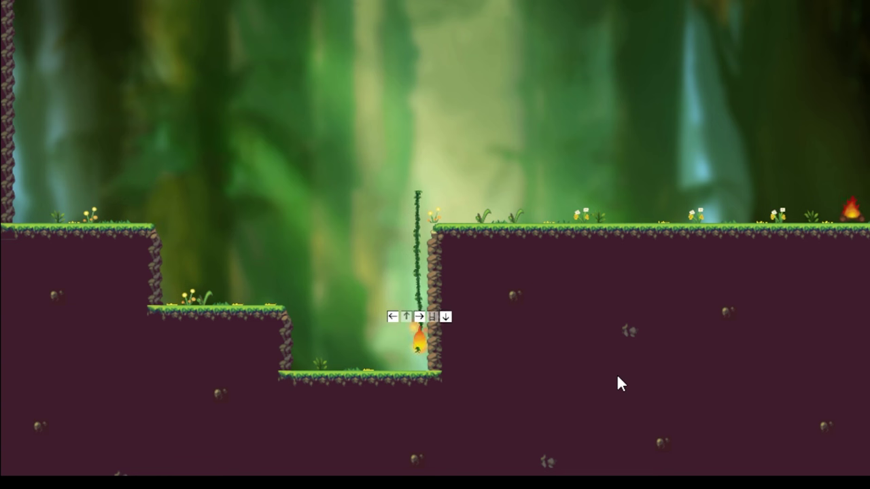
{"action": "key", "text": "Right"}
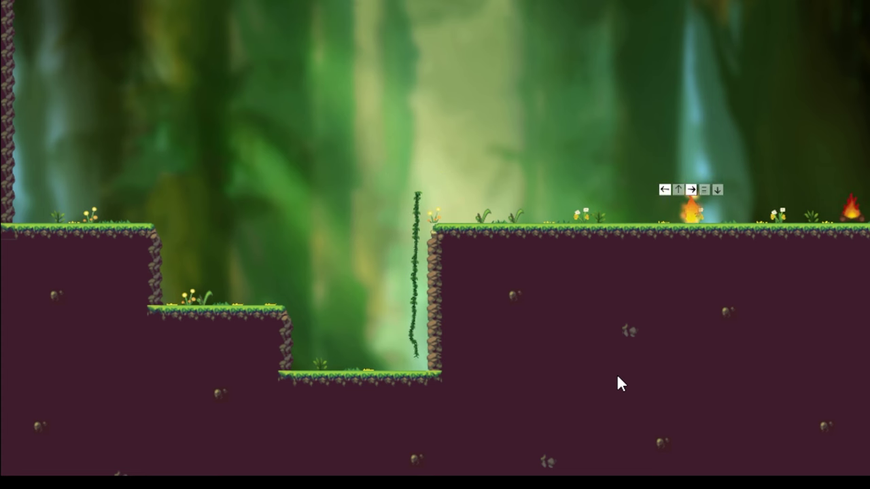
- Cross the next screens along the lower floor, jumping the rock and passing the bush
{"action": "key", "text": "Right"}
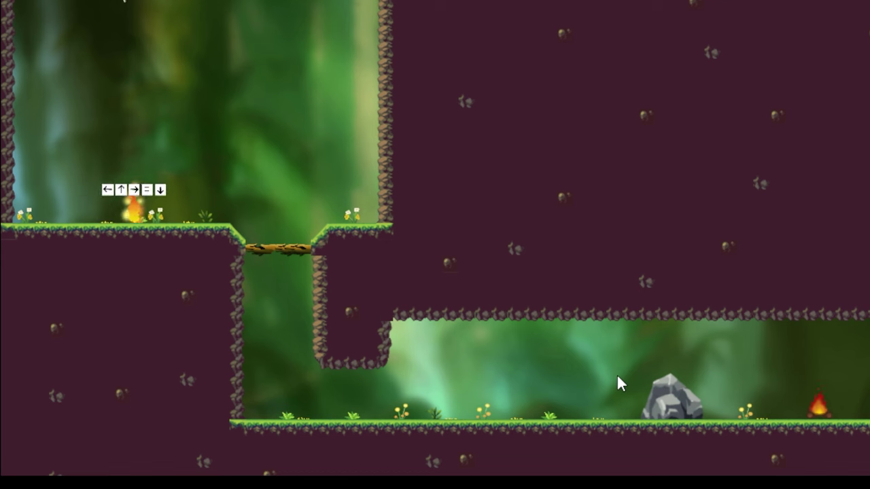
{"action": "key", "text": "Right"}
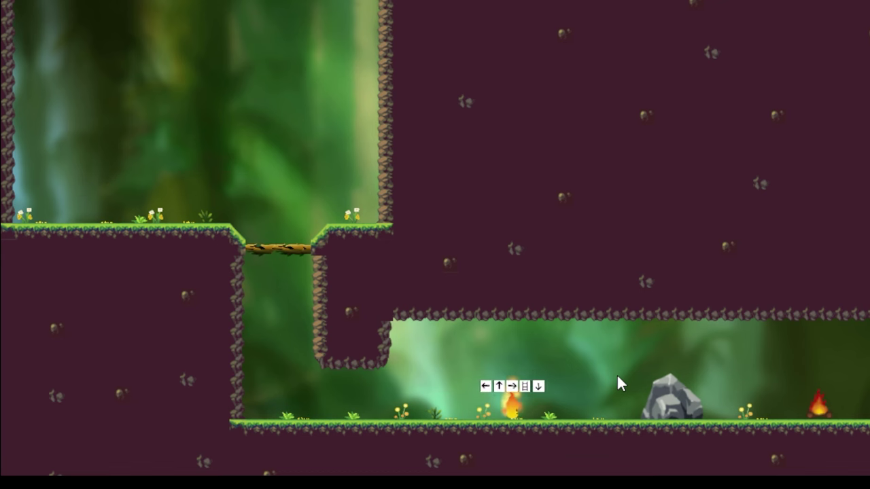
{"action": "key", "text": "Up"}
{"action": "key", "text": "Right"}
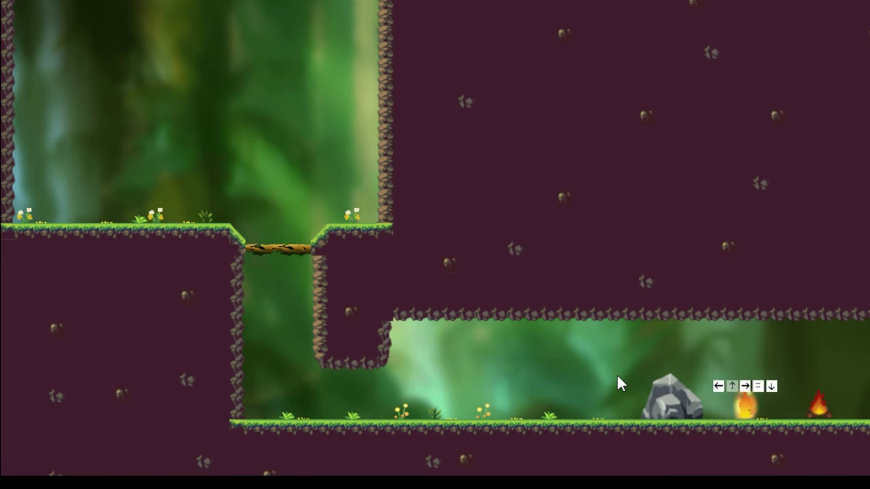
{"action": "key", "text": "Right"}
{"action": "key", "text": "Right"}
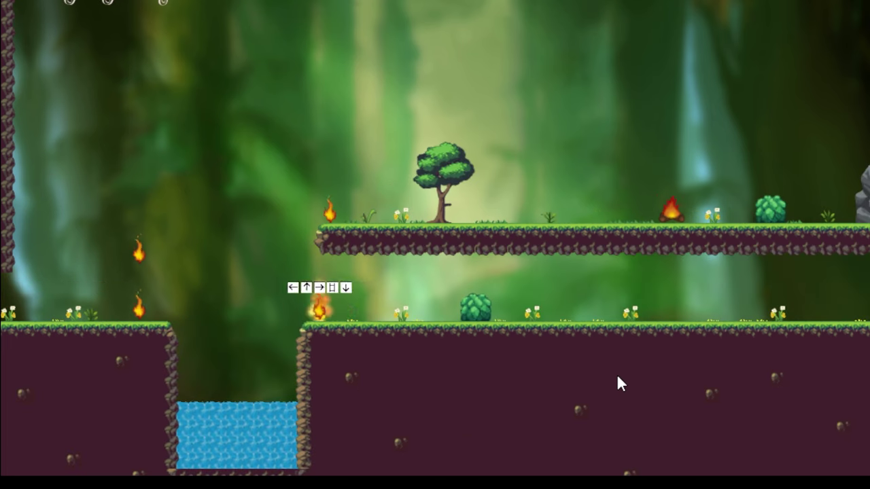
{"action": "key", "text": "Right"}
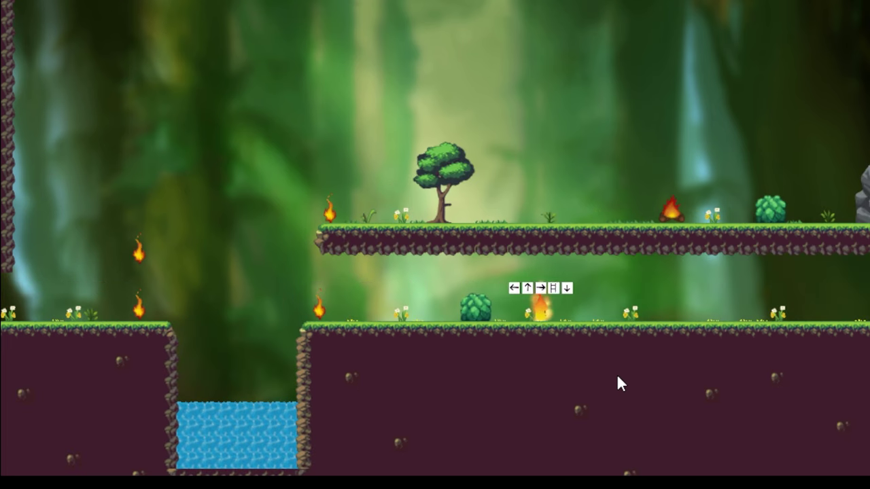
{"action": "key", "text": "Right"}
{"action": "key", "text": "Right"}
{"action": "key", "text": "Right"}
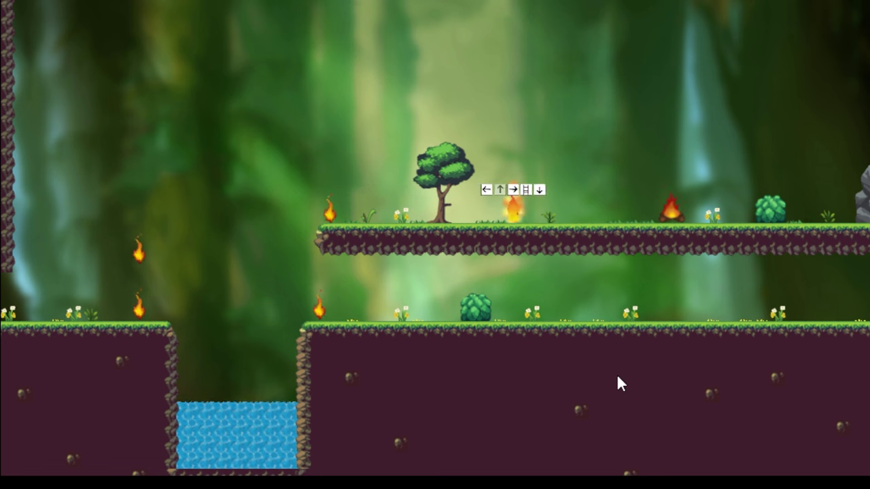
- Walk the bottom floor to the vine and climb it
{"action": "key", "text": "Right"}
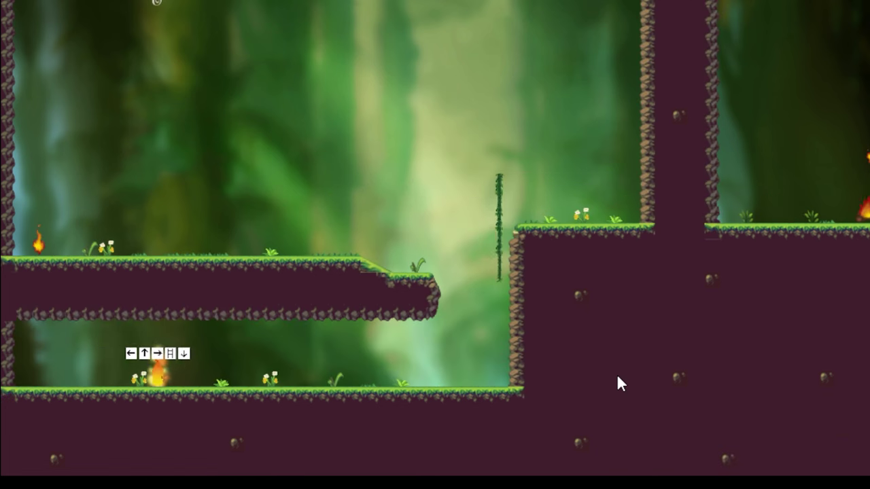
{"action": "key", "text": "Right"}
{"action": "key", "text": "Right"}
{"action": "key", "text": "Right"}
{"action": "key", "text": "Right"}
{"action": "key", "text": "Right"}
{"action": "key", "text": "Right"}
{"action": "key", "text": "Up"}
{"action": "key", "text": "Up"}
{"action": "key", "text": "Up"}
{"action": "key", "text": "Up"}
{"action": "key", "text": "Up"}
{"action": "key", "text": "Up"}
{"action": "key", "text": "Up"}
{"action": "key", "text": "Up"}
{"action": "key", "text": "Up"}
{"action": "key", "text": "Up"}
{"action": "key", "text": "Up"}
{"action": "key", "text": "Right"}
{"action": "key", "text": "Right"}
{"action": "key", "text": "Right"}
{"action": "key", "text": "Right"}
- Leap from the vine top across the pit and land past the water
{"action": "key", "text": "Left"}
{"action": "key", "text": "Left"}
{"action": "key", "text": "Left"}
{"action": "key", "text": "Right"}
{"action": "key", "text": "Right"}
{"action": "key", "text": "Right"}
{"action": "key", "text": "Right"}
{"action": "key", "text": "Right"}
{"action": "key", "text": "Right"}
{"action": "key", "text": "Right"}
{"action": "key", "text": "Right"}
{"action": "key", "text": "Right"}
{"action": "key", "text": "Right"}
{"action": "key", "text": "Right"}
{"action": "key", "text": "Right"}
{"action": "key", "text": "Right"}
{"action": "key", "text": "Right"}
{"action": "key", "text": "Right"}
{"action": "key", "text": "Right"}
{"action": "key", "text": "Right"}
{"action": "key", "text": "Right"}
{"action": "key", "text": "Up"}
{"action": "key", "text": "Right"}
{"action": "key", "text": "Right"}
{"action": "key", "text": "Right"}
{"action": "key", "text": "Right"}
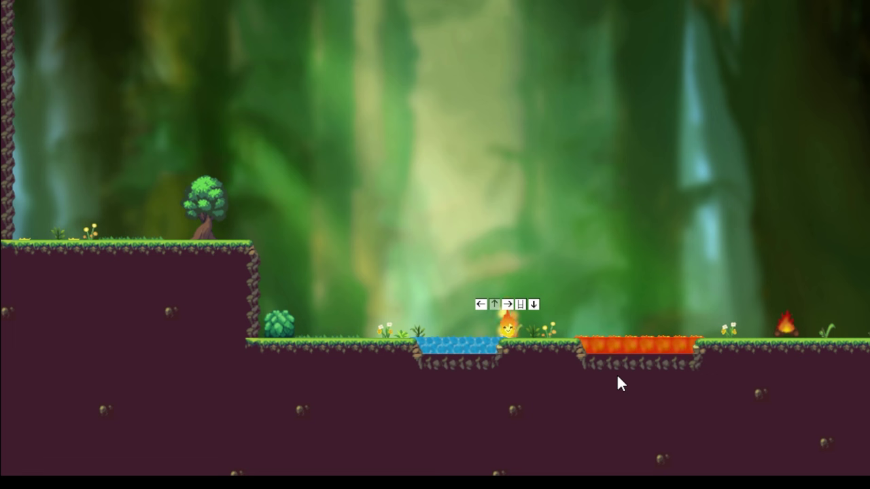
{"action": "key", "text": "Right"}
{"action": "key", "text": "Right"}
{"action": "key", "text": "Right"}
{"action": "key", "text": "Right"}
{"action": "key", "text": "Right"}
{"action": "key", "text": "Right"}
{"action": "key", "text": "Right"}
{"action": "key", "text": "Right"}
{"action": "key", "text": "Right"}
{"action": "key", "text": "Right"}
{"action": "key", "text": "Right"}
{"action": "key", "text": "Right"}
- Jump the water pool, retrying after a respawn, and reach the campfire
{"action": "key", "text": "Up"}
{"action": "key", "text": "Right"}
{"action": "key", "text": "Right"}
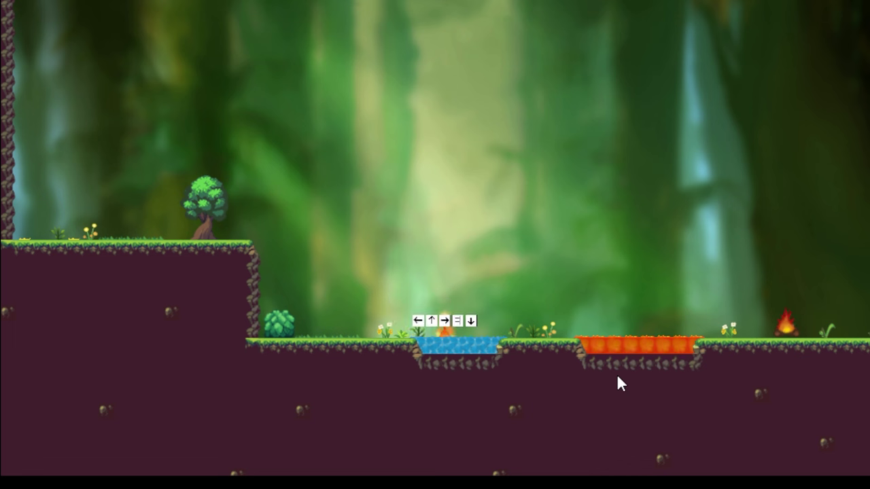
{"action": "key", "text": "Right"}
{"action": "key", "text": "Right"}
{"action": "key", "text": "Right"}
{"action": "key", "text": "Right"}
{"action": "key", "text": "Right"}
{"action": "key", "text": "Right"}
{"action": "key", "text": "Up"}
{"action": "key", "text": "Right"}
{"action": "key", "text": "Right"}
{"action": "key", "text": "Right"}
{"action": "key", "text": "Right"}
{"action": "key", "text": "Right"}
{"action": "key", "text": "Right"}
{"action": "key", "text": "Right"}
{"action": "key", "text": "Right"}
{"action": "key", "text": "Right"}
{"action": "key", "text": "Right"}
{"action": "key", "text": "Right"}
{"action": "key", "text": "Right"}
{"action": "key", "text": "Right"}
{"action": "key", "text": "Right"}
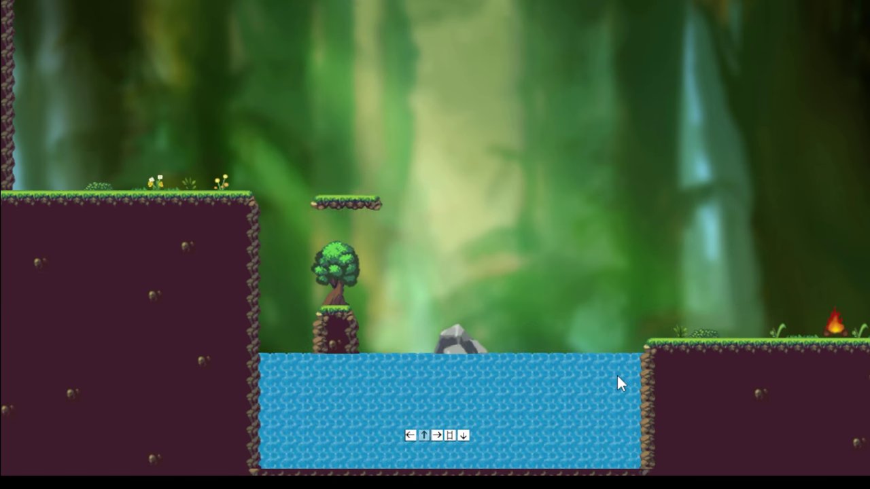
- Walk the next level's ledge, attempt the moving platform twice, then pause
{"action": "key", "text": "Right"}
{"action": "key", "text": "Right"}
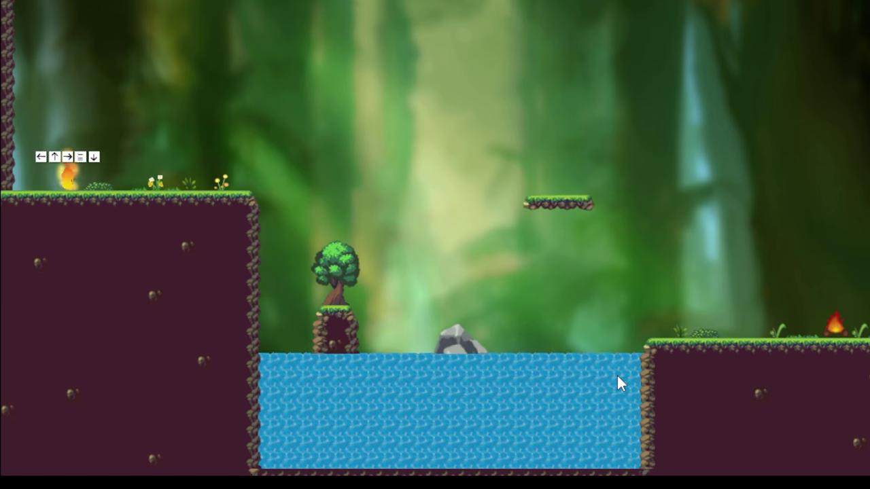
{"action": "key", "text": "Right"}
{"action": "key", "text": "Right"}
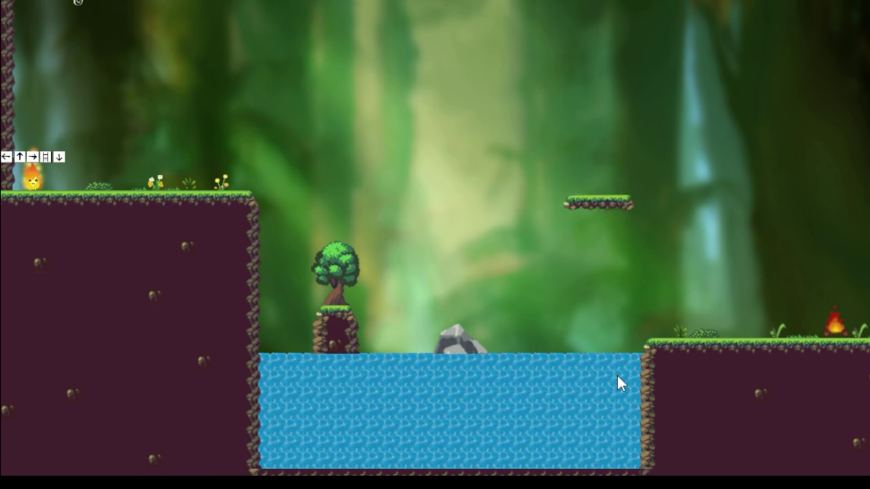
{"action": "key", "text": "Right"}
{"action": "key", "text": "Right"}
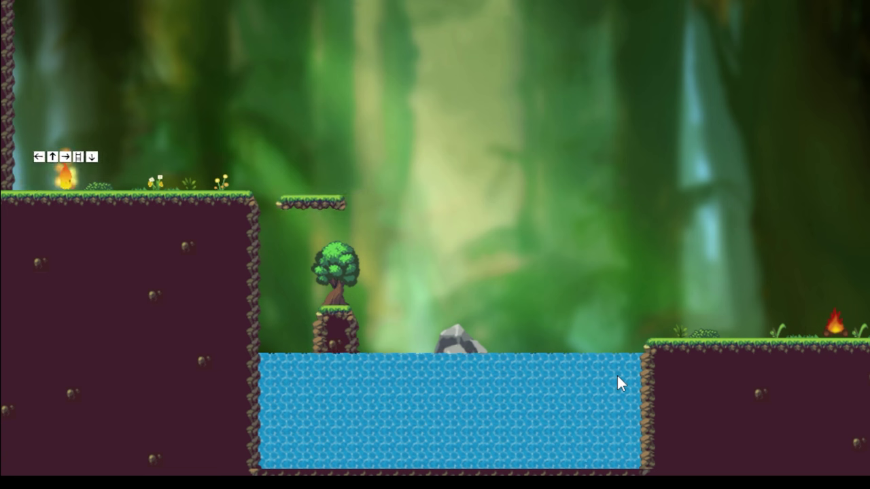
{"action": "key", "text": "Right"}
{"action": "key", "text": "Right"}
{"action": "key", "text": "Right"}
{"action": "key", "text": "Up"}
{"action": "key", "text": "Right"}
{"action": "key", "text": "Right"}
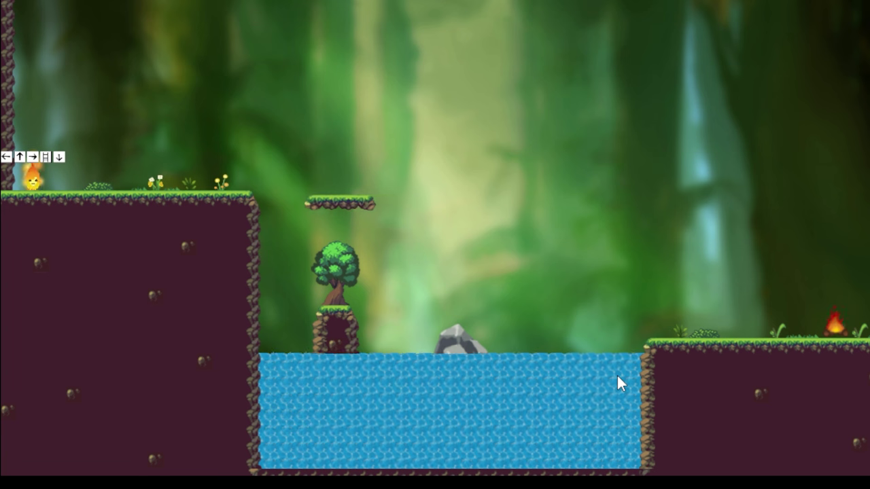
{"action": "key", "text": "Right"}
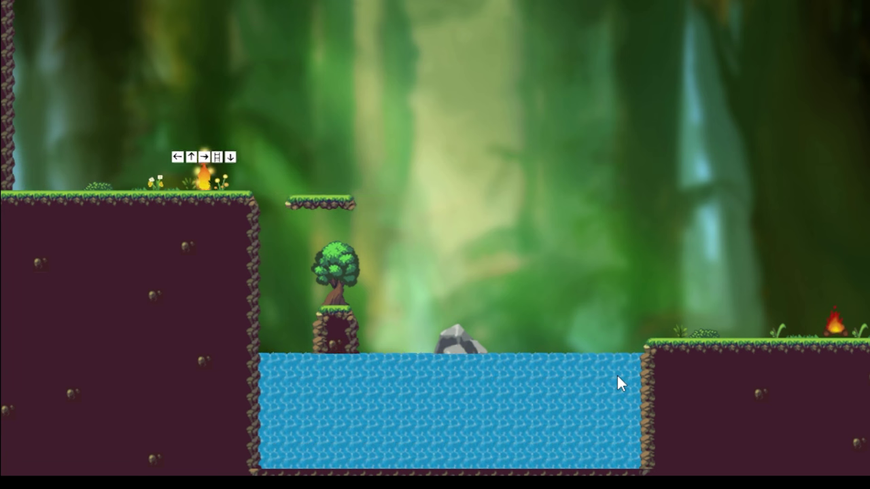
{"action": "key", "text": "Up"}
{"action": "key", "text": "Right"}
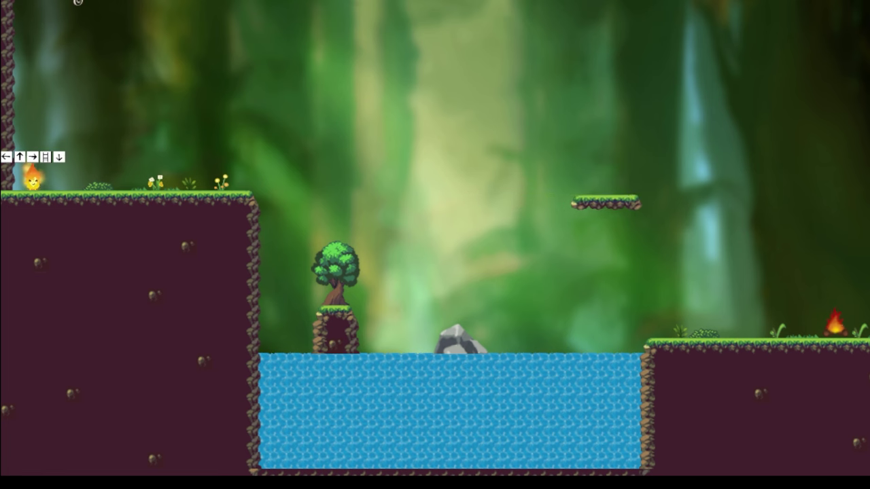
{"action": "key", "text": "Escape"}
- Quit The Lone Ember level to its main menu
{"action": "left_click", "coordinate": [450, 330]}
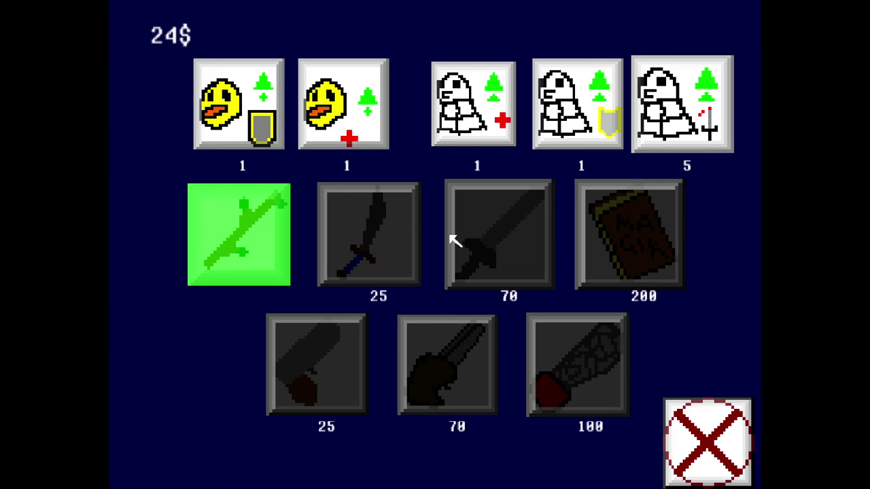
- Close the Duck Defender shop with the red X and return to the path
{"action": "left_click", "coordinate": [707, 441]}
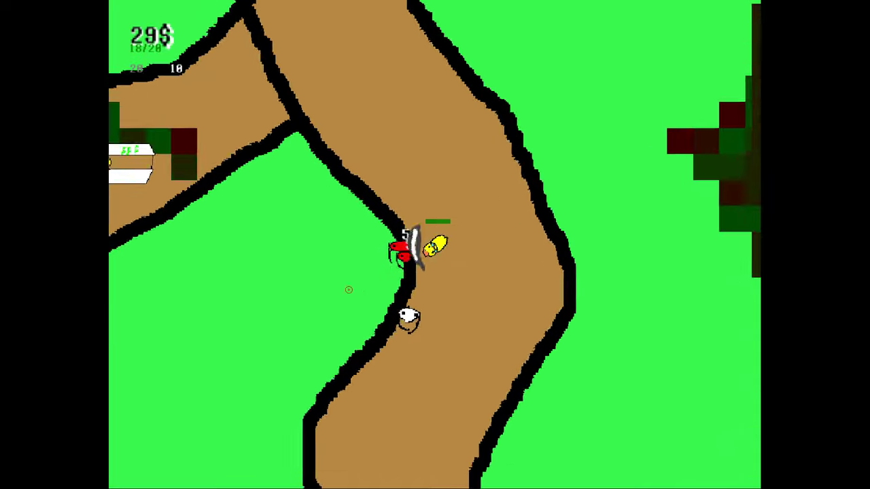
- Spend all 34 dollars on repeated top-row duck and ally upgrades, then close the shop
{"action": "key", "text": "e"}
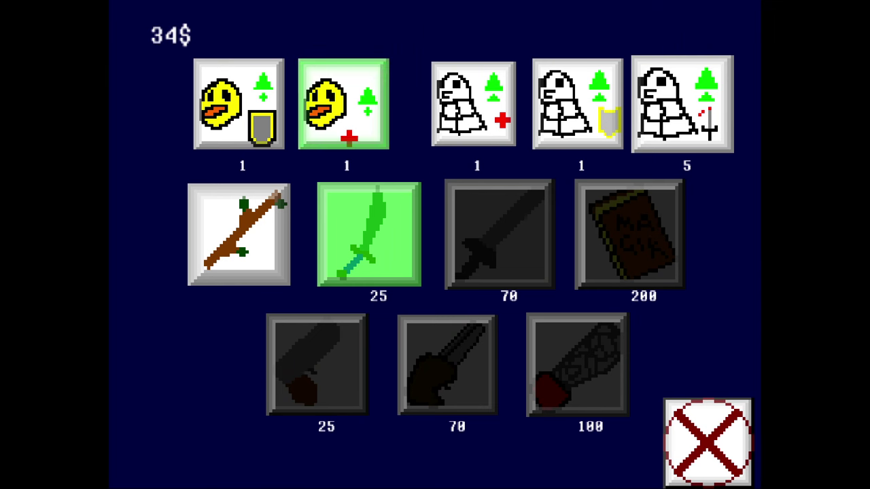
{"action": "left_click", "coordinate": [239, 103]}
{"action": "left_click", "coordinate": [343, 104]}
{"action": "left_click", "coordinate": [473, 104]}
{"action": "left_click", "coordinate": [577, 104]}
{"action": "left_click", "coordinate": [577, 108]}
{"action": "left_click", "coordinate": [609, 126]}
{"action": "left_click", "coordinate": [473, 104]}
{"action": "left_click", "coordinate": [258, 126]}
{"action": "left_click", "coordinate": [313, 102]}
{"action": "left_click", "coordinate": [239, 104]}
{"action": "left_click", "coordinate": [313, 102]}
{"action": "left_click", "coordinate": [473, 104]}
{"action": "left_click", "coordinate": [577, 104]}
{"action": "left_click", "coordinate": [707, 441]}
- Move the duck along the path and shoot approaching enemies, including the red one
{"action": "key", "text": "w"}
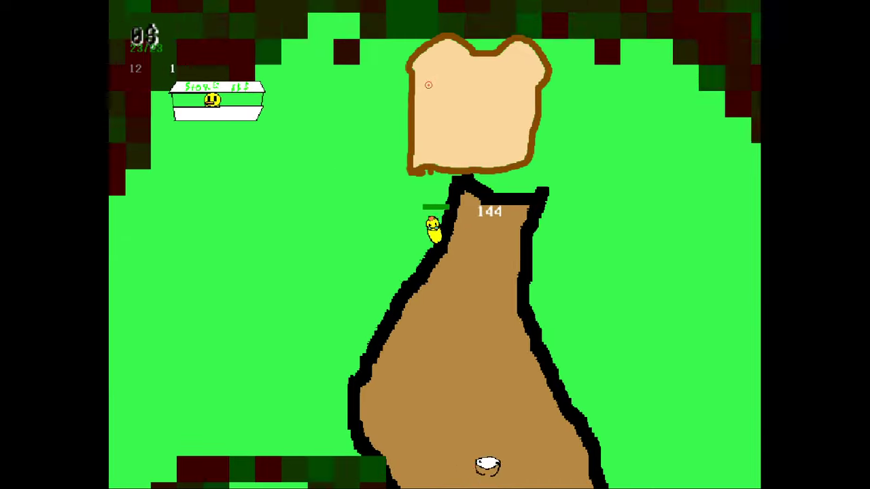
{"action": "key", "text": "s"}
{"action": "left_click", "coordinate": [424, 318]}
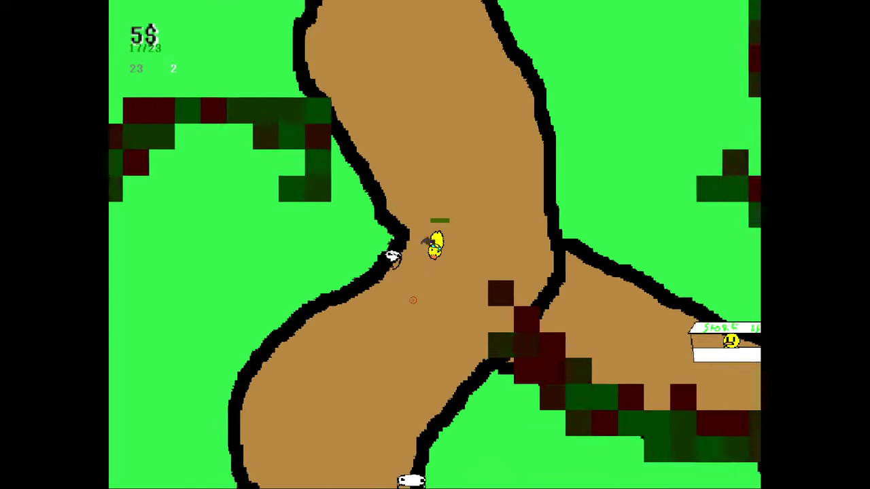
{"action": "key", "text": "w"}
{"action": "left_click", "coordinate": [411, 300]}
{"action": "key", "text": "r"}
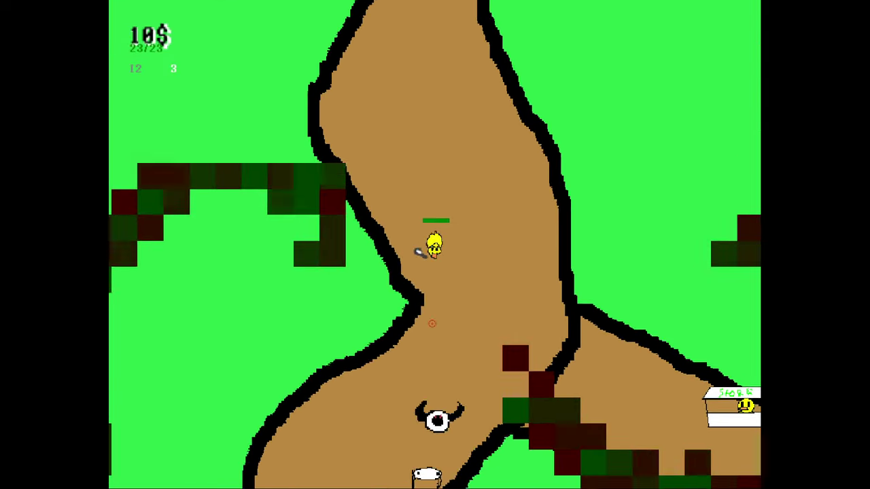
{"action": "key", "text": "s"}
{"action": "left_click", "coordinate": [434, 313]}
{"action": "left_click", "coordinate": [476, 292]}
{"action": "key", "text": "s"}
{"action": "left_click", "coordinate": [475, 289]}
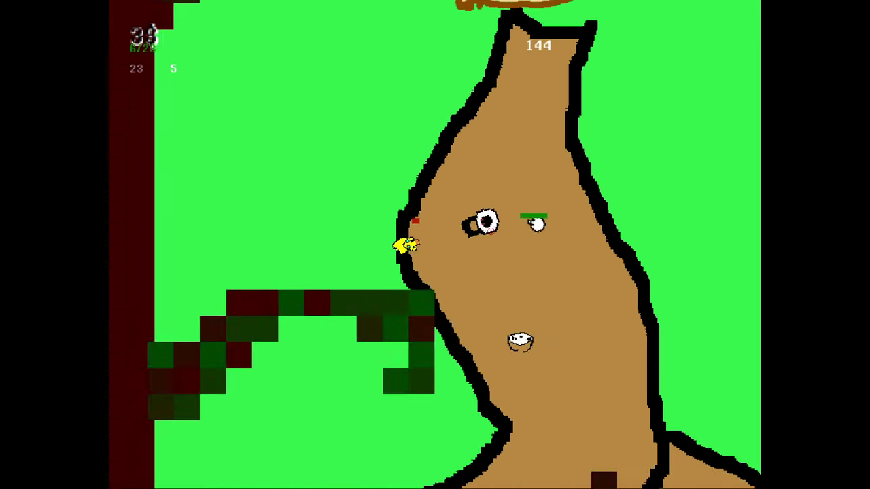
- Run the duck up and then far down-right along the path
{"action": "key", "text": "w"}
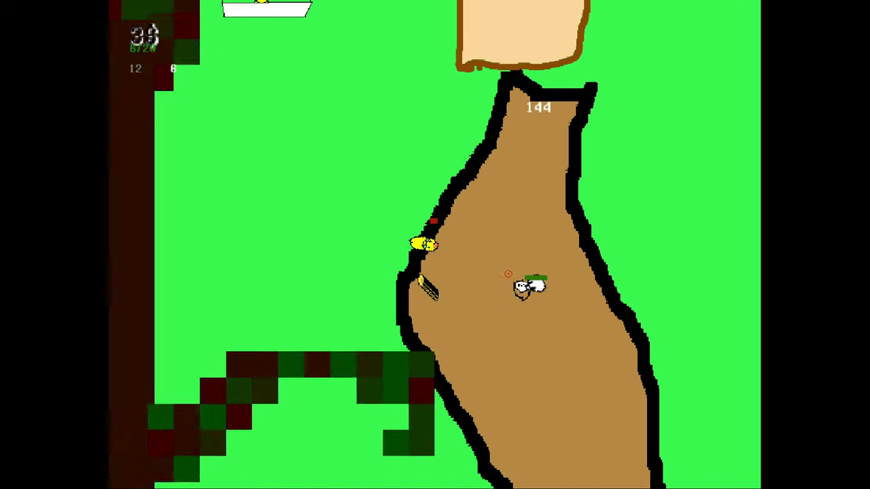
{"action": "key", "text": "w"}
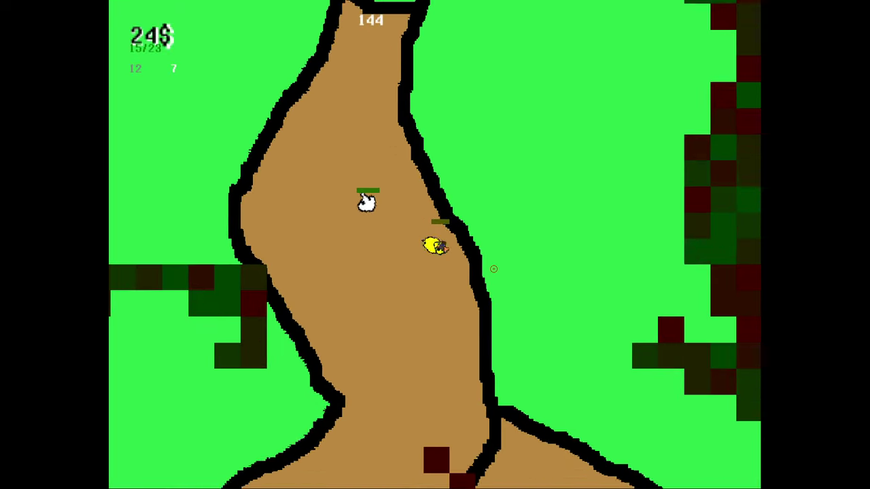
{"action": "key", "text": "s"}
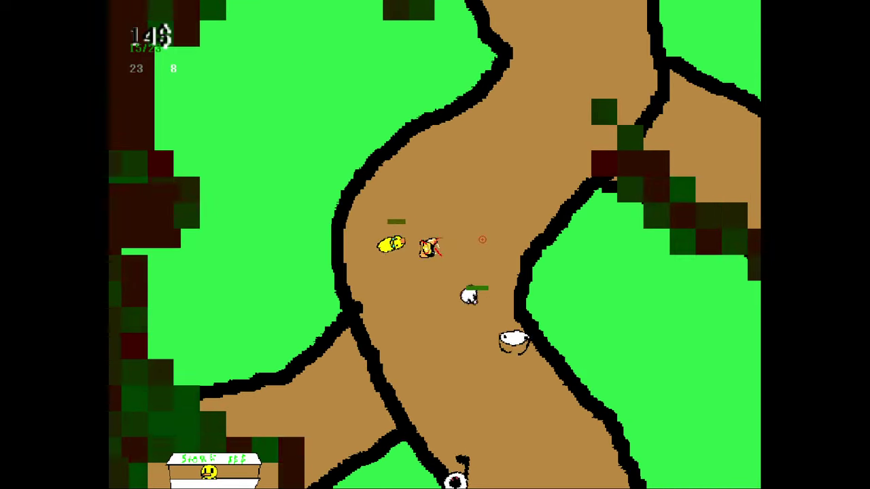
{"action": "key", "text": "s"}
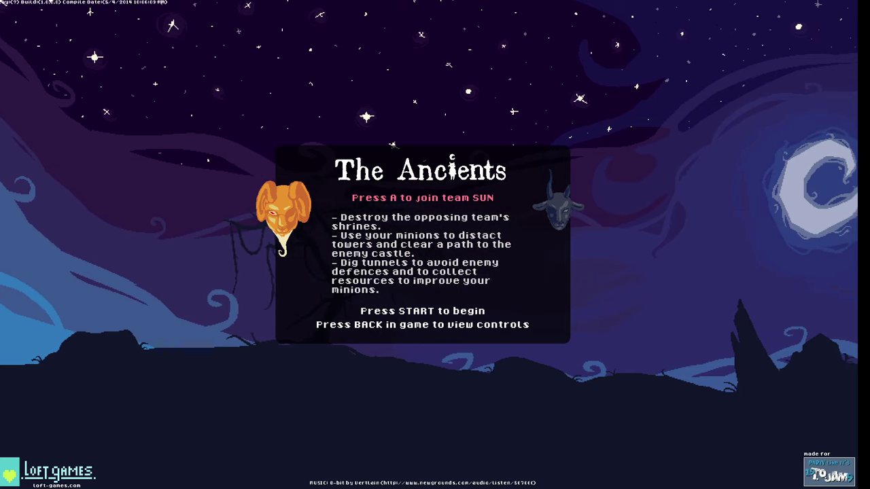
- Switch the title-screen team selection to MOON, then back to SUN
{"action": "key", "text": "Right"}
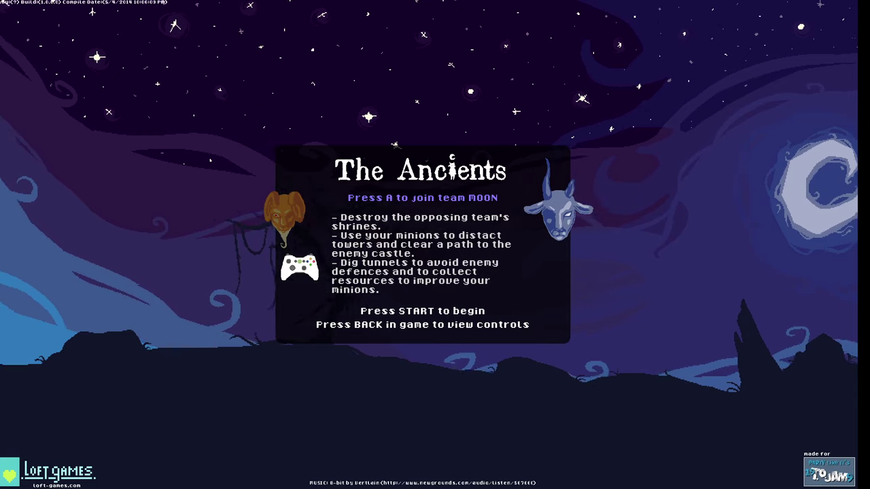
{"action": "key", "text": "Left"}
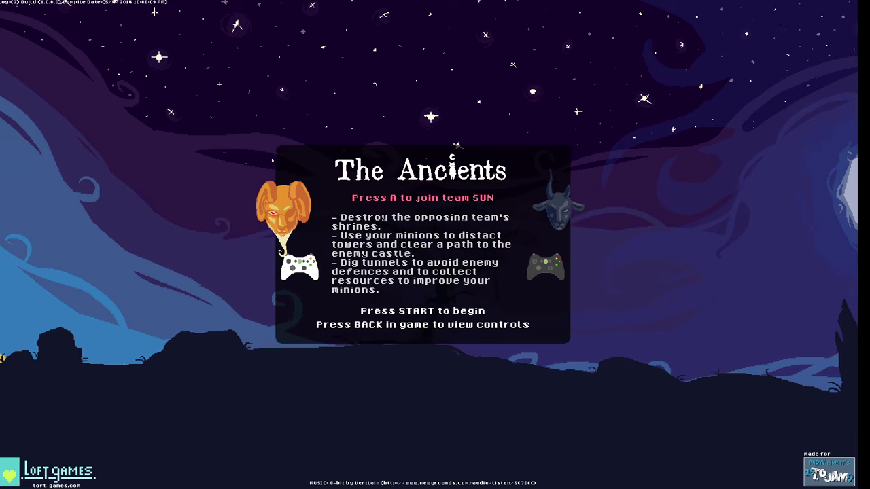
- Start the match and run the white wolf right along the ledges, leaping across the gap
{"action": "key", "text": "Return"}
{"action": "key", "text": "Right"}
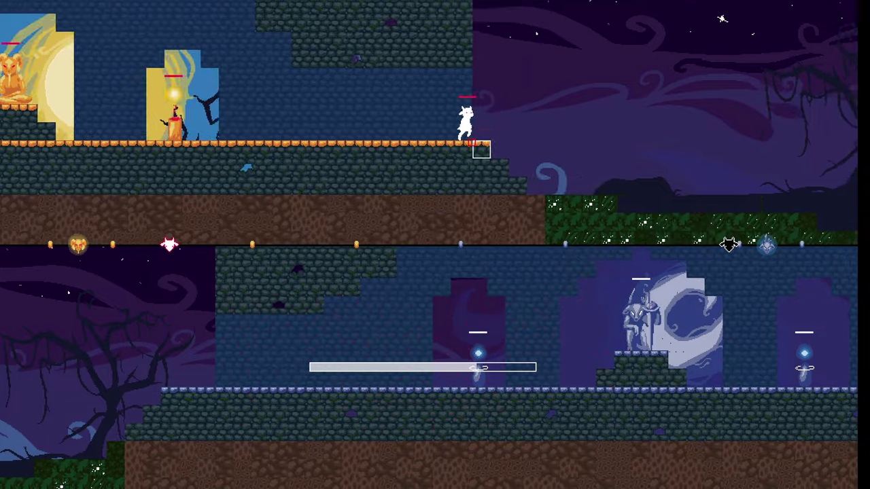
{"action": "key", "text": "space"}
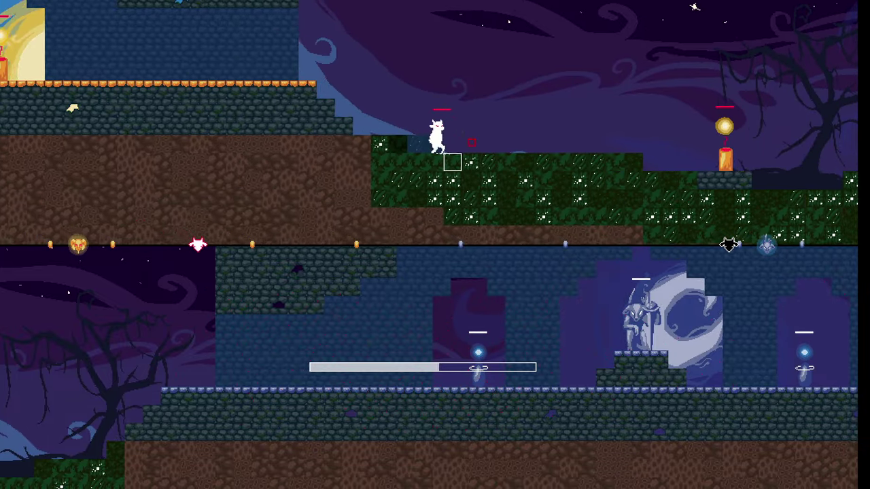
{"action": "key", "text": "Right"}
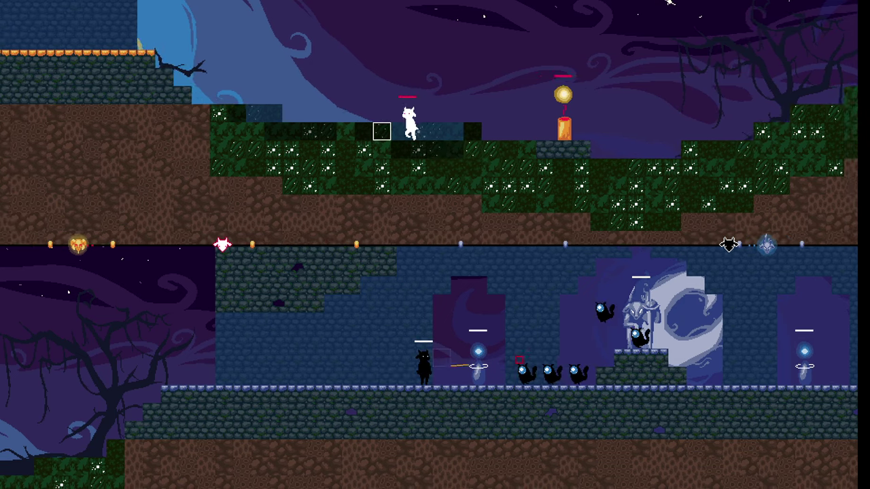
{"action": "key", "text": "Left"}
{"action": "key", "text": "space"}
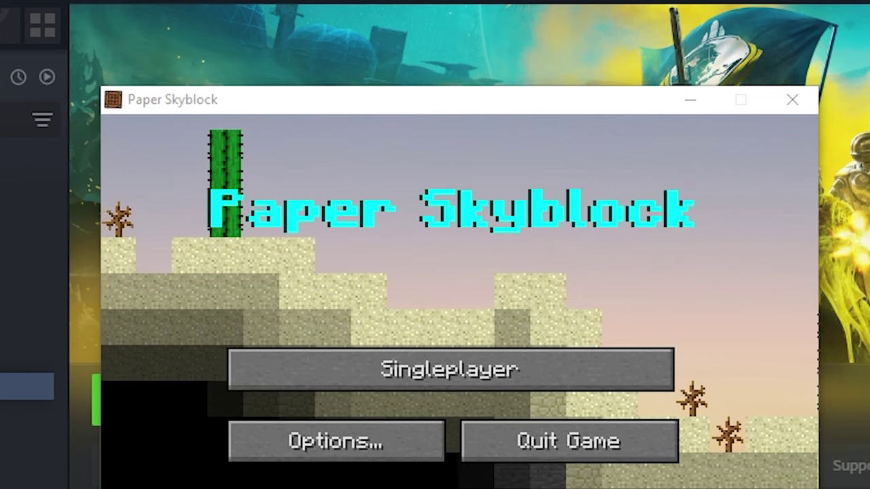
- Maximize the Paper Skyblock window so the main menu fills the screen
{"action": "double_click", "coordinate": [581, 108]}
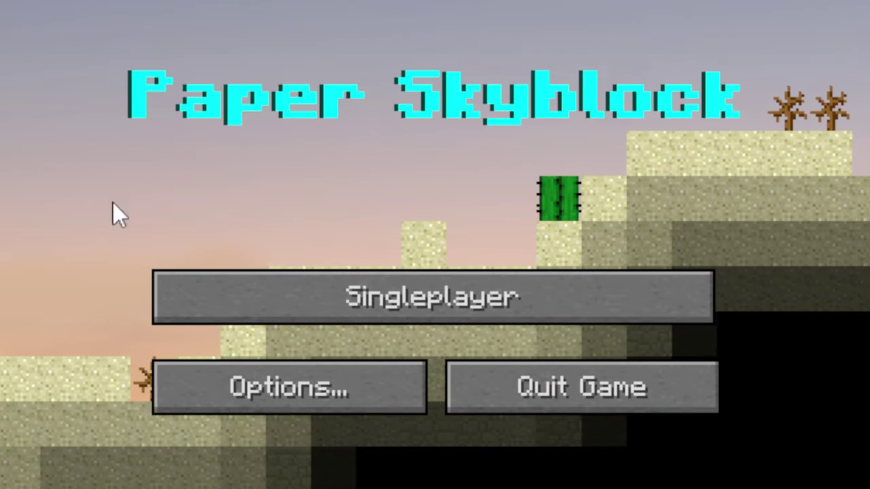
- Start a singleplayer world, break the cactus and select Stone
{"action": "left_click", "coordinate": [379, 292]}
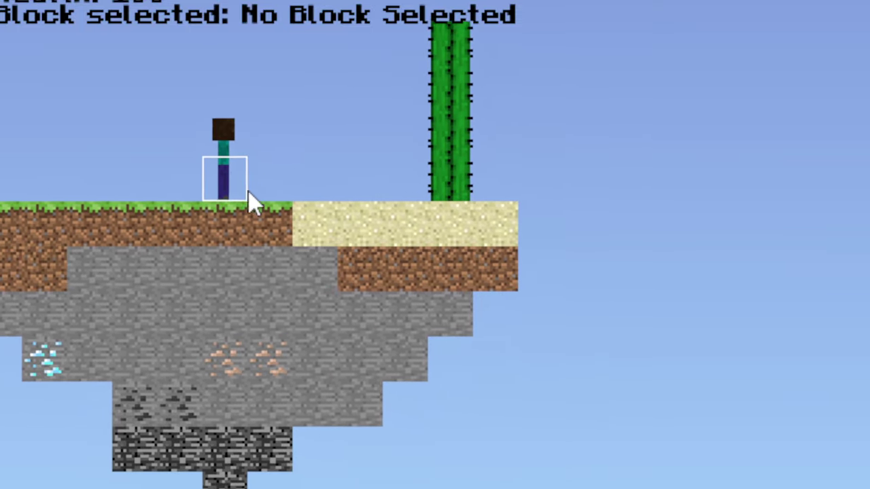
{"action": "scroll", "coordinate": [248, 191], "scroll_direction": "down", "scroll_amount": 3}
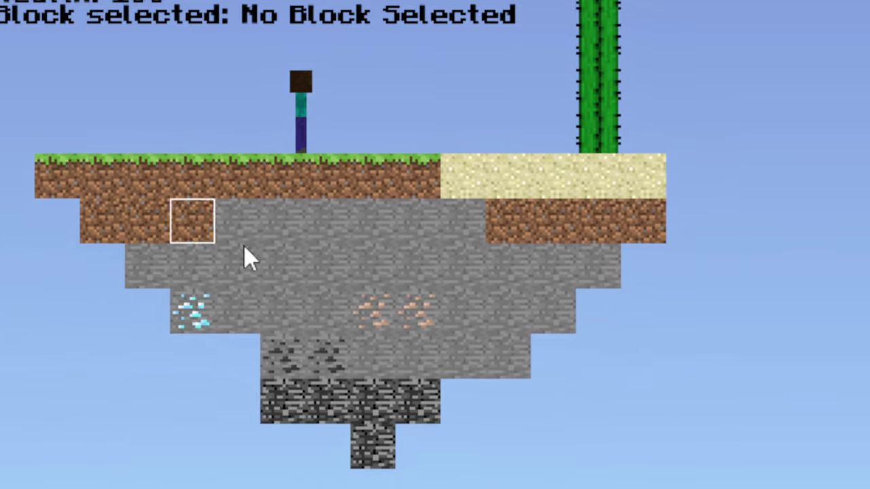
{"action": "scroll", "coordinate": [244, 246], "scroll_direction": "up", "scroll_amount": 3}
{"action": "scroll", "coordinate": [419, 237], "scroll_direction": "down", "scroll_amount": 2}
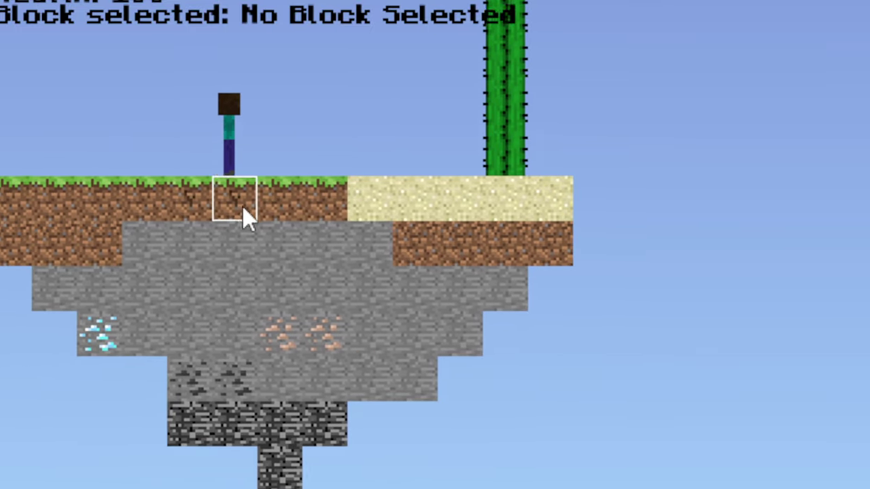
{"action": "left_click", "coordinate": [243, 206]}
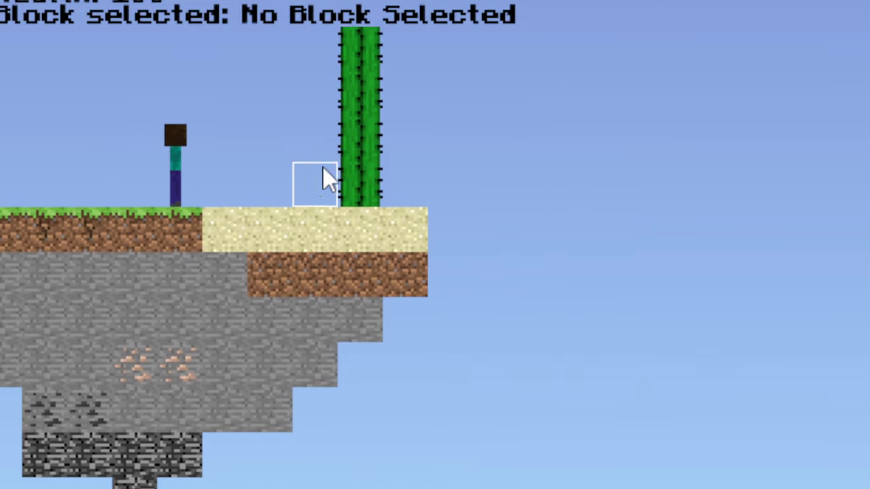
{"action": "scroll", "coordinate": [216, 204], "scroll_direction": "down", "scroll_amount": 2}
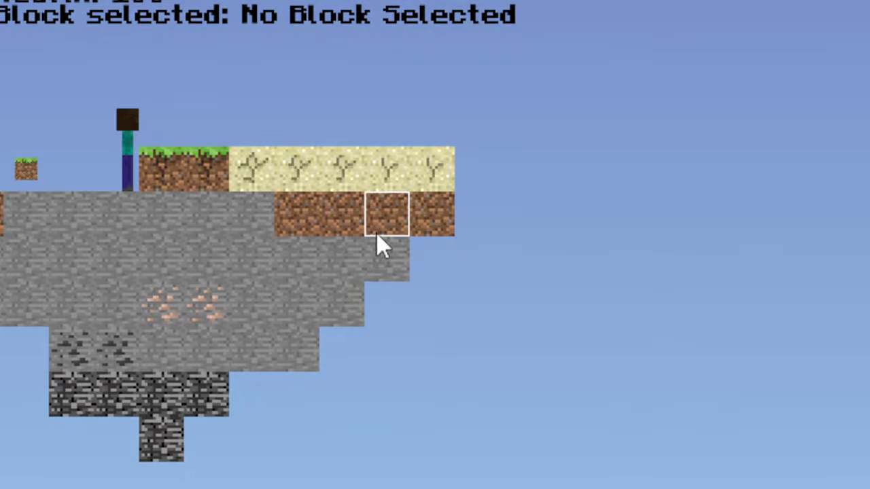
{"action": "left_click", "coordinate": [204, 201]}
- Walk back and forth across the island, clearing sand and collecting the dropped grass
{"action": "key", "text": "a"}
{"action": "key", "text": "alt+space"}
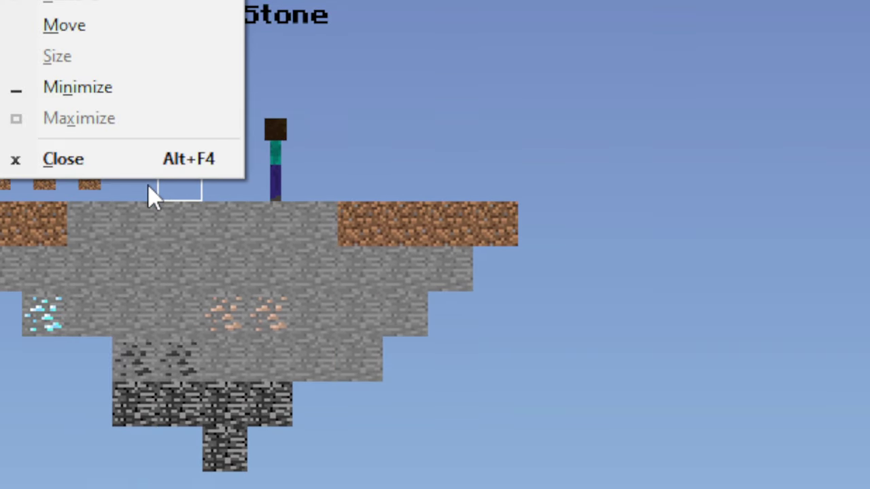
{"action": "key", "text": "Escape"}
{"action": "key", "text": "a"}
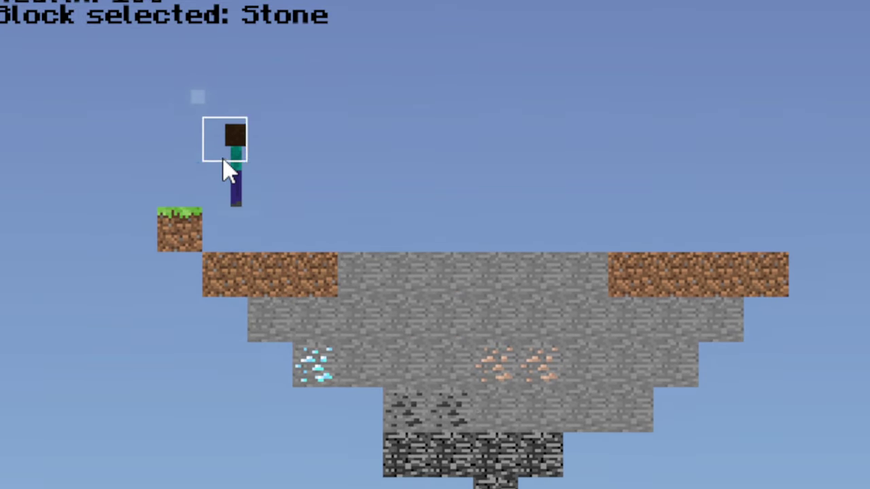
{"action": "key", "text": "d"}
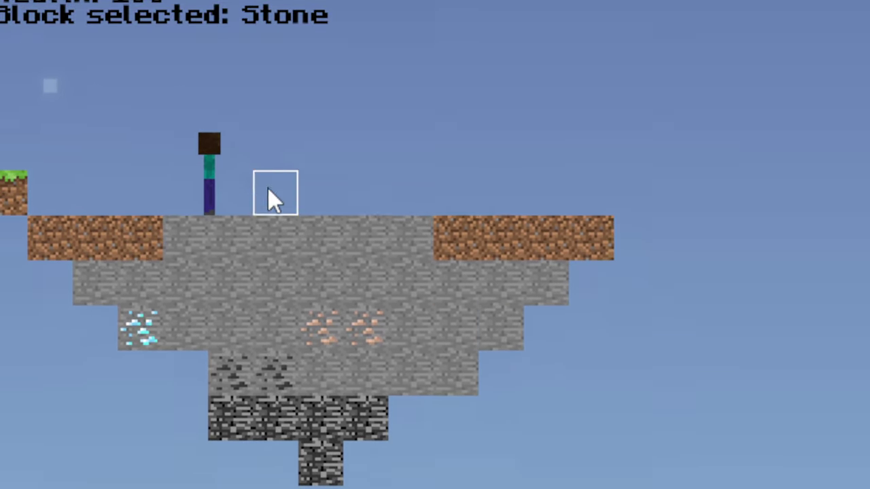
{"action": "key", "text": "d"}
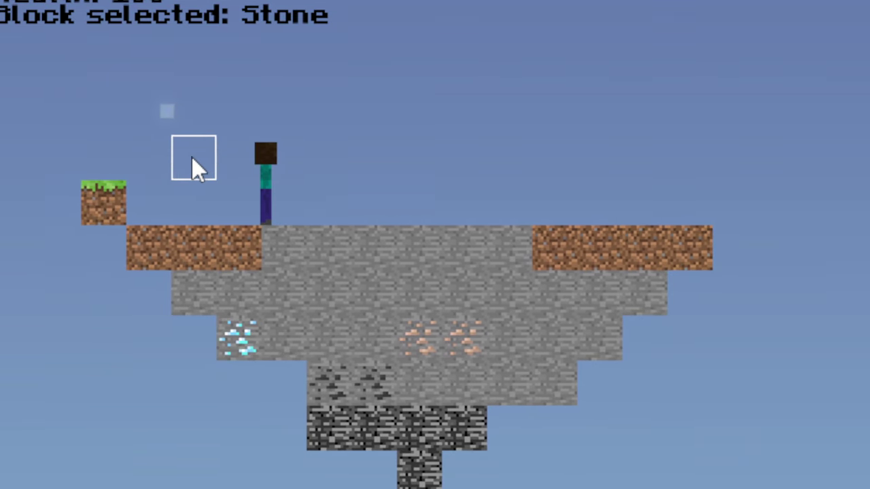
{"action": "key", "text": "a"}
{"action": "key", "text": "a"}
- Break the top-row dirt and cracked stone blocks on the island
{"action": "left_click", "coordinate": [195, 206]}
{"action": "left_click", "coordinate": [273, 207]}
{"action": "left_click", "coordinate": [307, 205]}
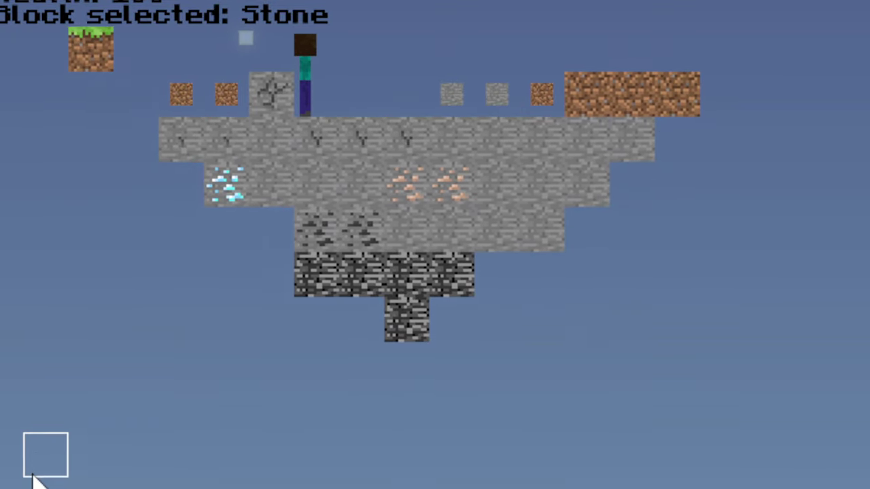
{"action": "left_click", "coordinate": [265, 102]}
{"action": "left_click", "coordinate": [469, 102]}
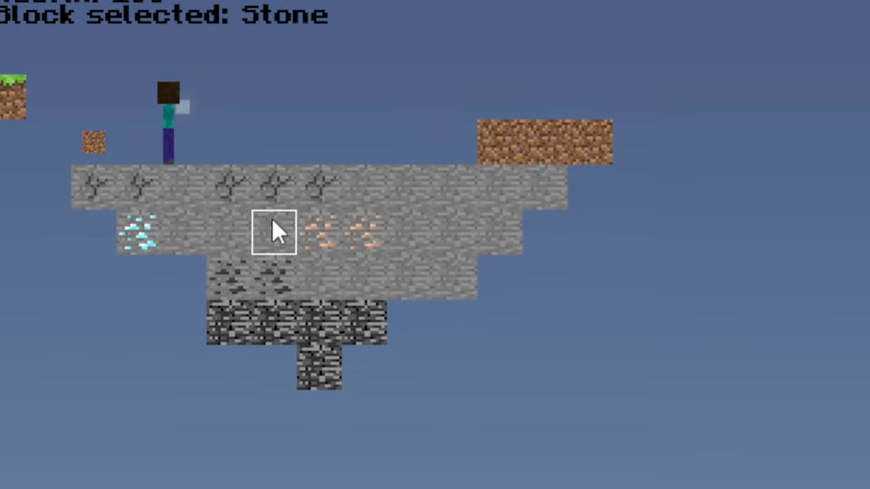
{"action": "left_click", "coordinate": [272, 221]}
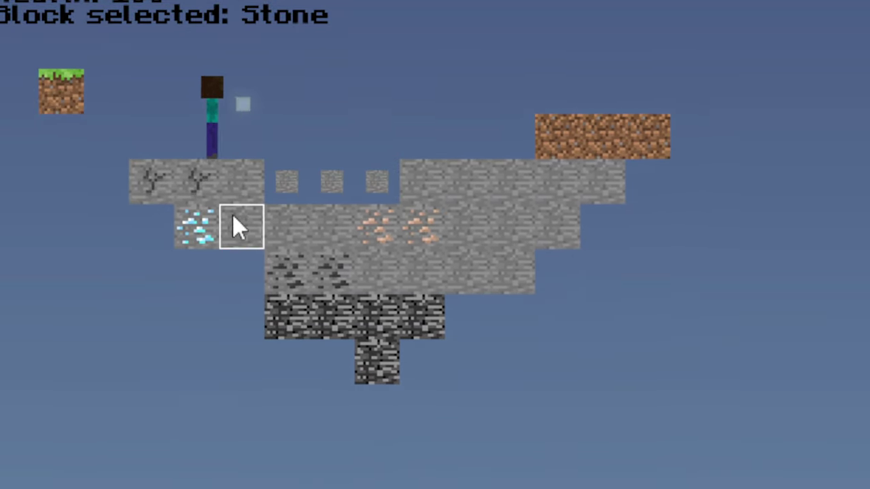
{"action": "left_click", "coordinate": [237, 205]}
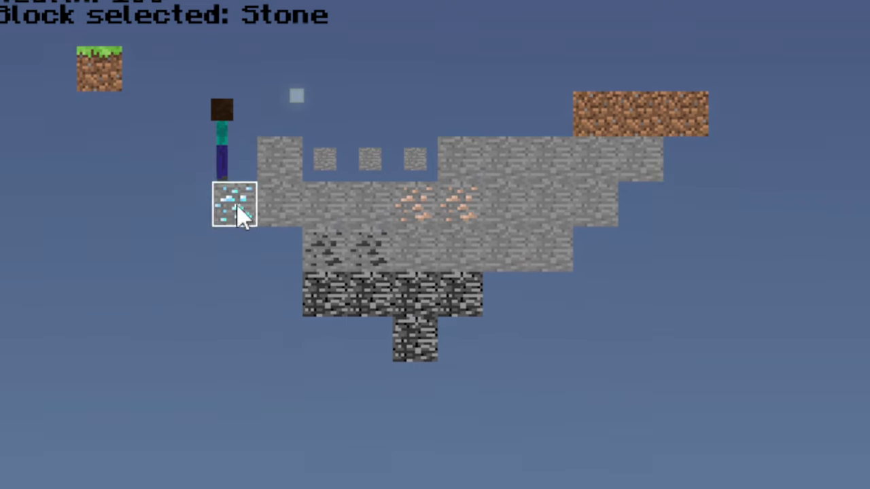
- Fill the three top-row gaps with stone and walk left
{"action": "left_click", "coordinate": [237, 207]}
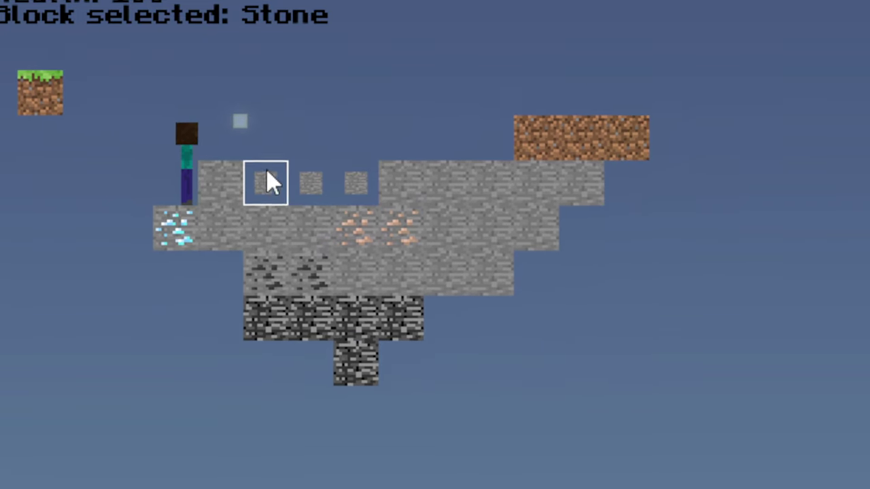
{"action": "left_click", "coordinate": [265, 183]}
{"action": "left_click", "coordinate": [246, 170]}
{"action": "key", "text": "Left"}
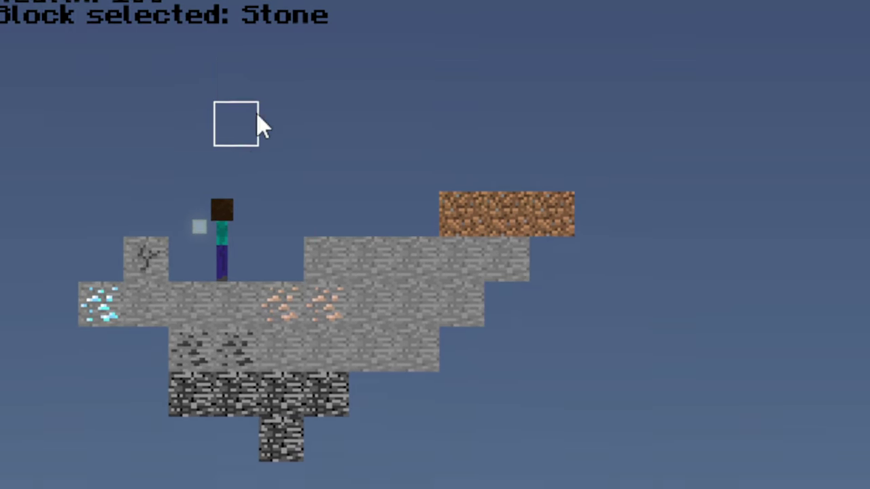
- Stack two grass blocks beside the player
{"action": "key", "text": "2"}
{"action": "left_click", "coordinate": [263, 136]}
{"action": "left_click", "coordinate": [263, 177]}
{"action": "key", "text": "1"}
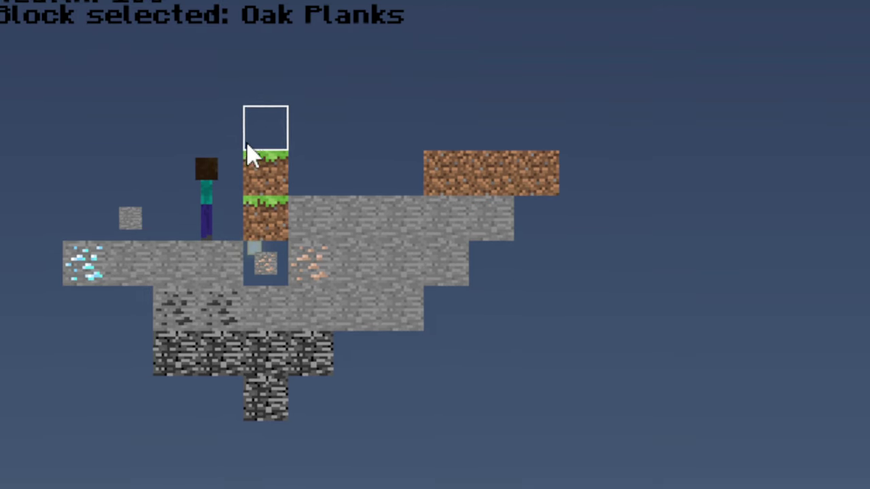
- Place a stone block and the first oak planks around the player
{"action": "left_click", "coordinate": [198, 183]}
{"action": "left_click", "coordinate": [218, 153]}
{"action": "left_click", "coordinate": [210, 178]}
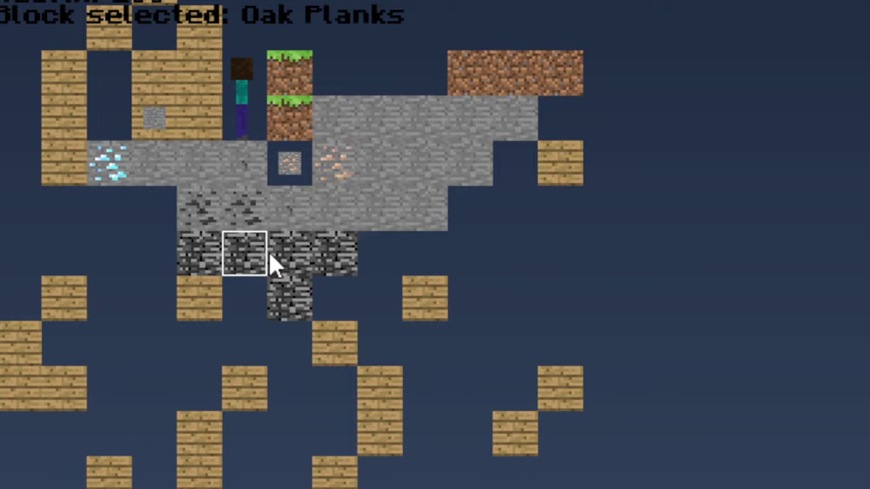
{"action": "left_click", "coordinate": [347, 292]}
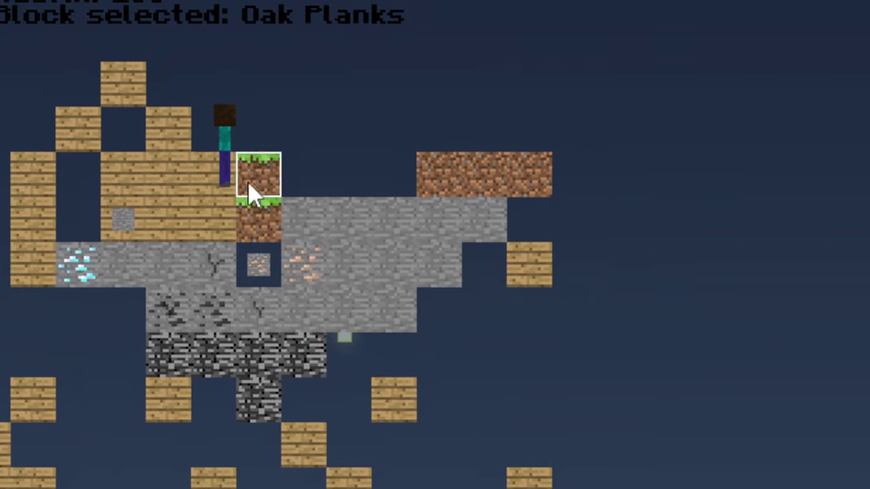
- Extend the plank structure left and above, replace the upper grass, then walk right and jump
{"action": "left_click", "coordinate": [248, 182]}
{"action": "left_click", "coordinate": [231, 226]}
{"action": "left_click", "coordinate": [221, 204]}
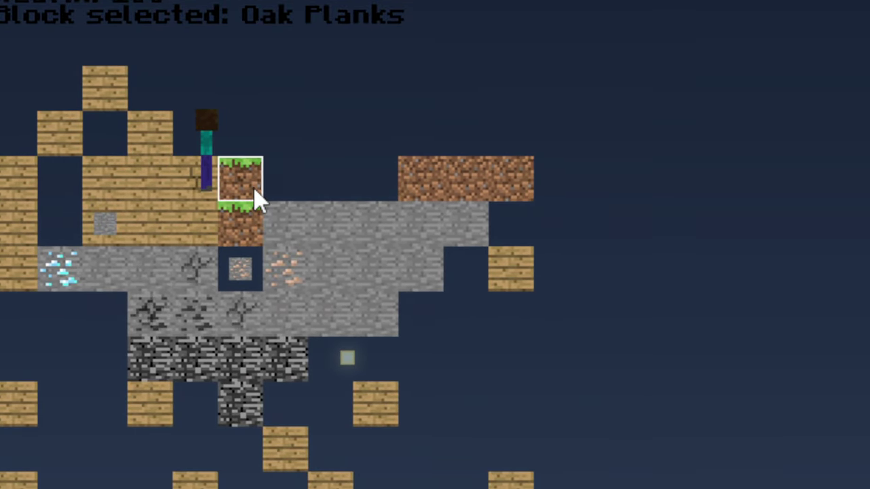
{"action": "left_click", "coordinate": [253, 193]}
{"action": "key", "text": "d"}
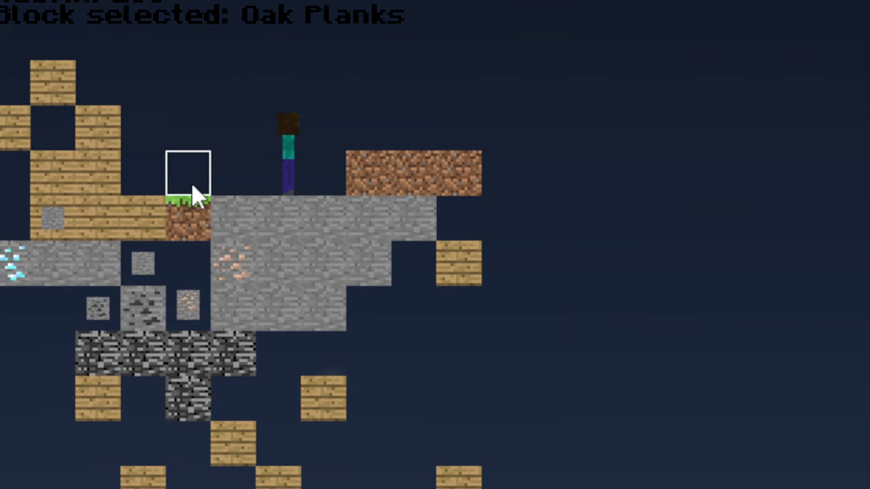
{"action": "key", "text": "space"}
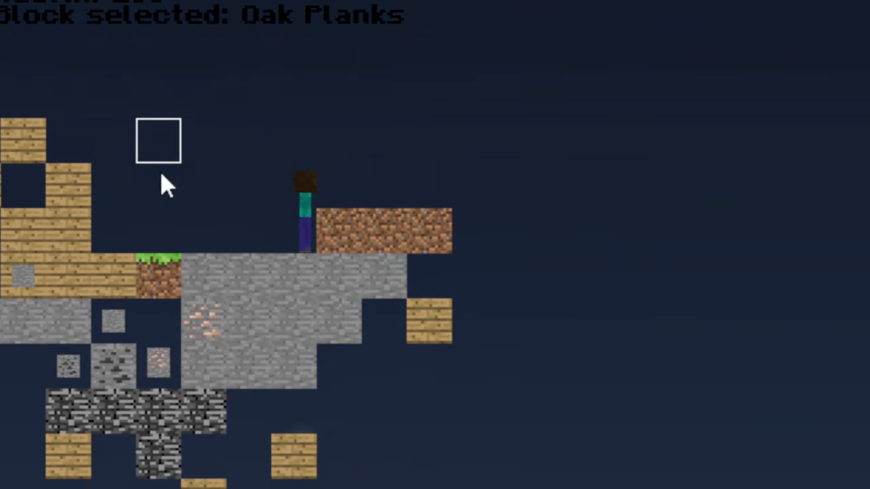
{"action": "scroll", "coordinate": [157, 78], "scroll_direction": "down", "scroll_amount": 1}
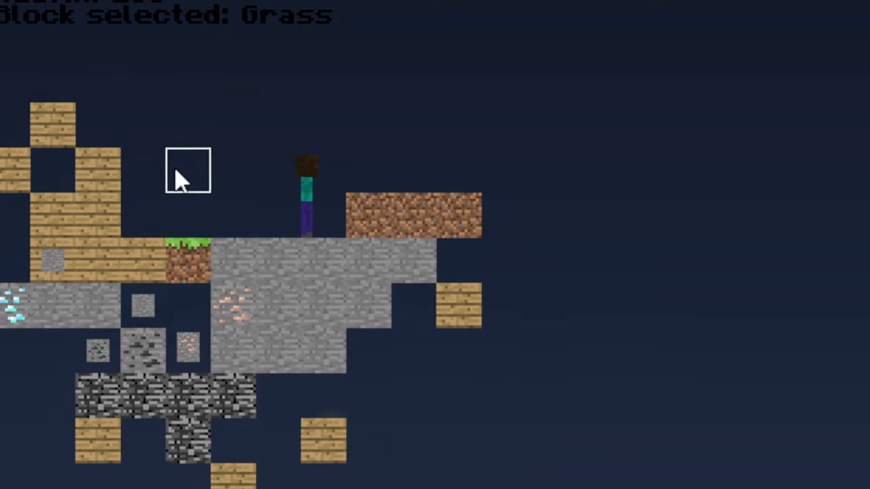
{"action": "scroll", "coordinate": [189, 173], "scroll_direction": "down", "scroll_amount": 1}
{"action": "scroll", "coordinate": [188, 173], "scroll_direction": "up", "scroll_amount": 1}
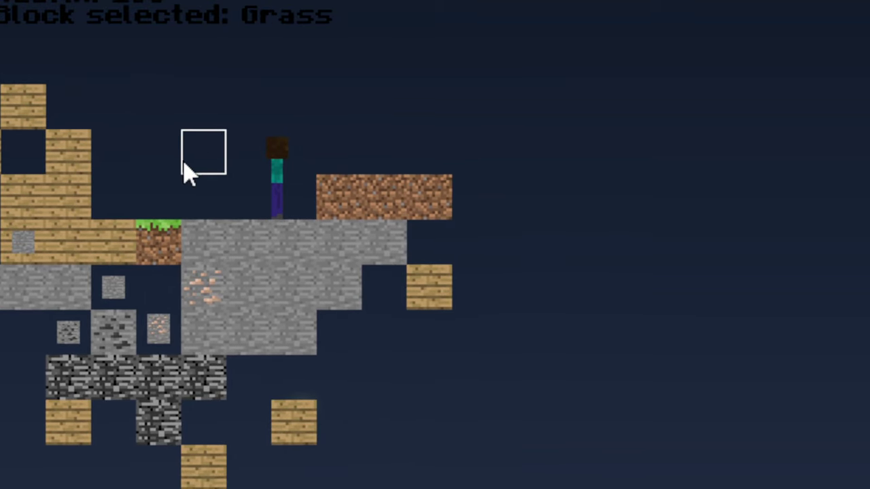
- Build a four-block grass column left of the player and climb beside it
{"action": "left_click", "coordinate": [194, 161]}
{"action": "left_click", "coordinate": [199, 165]}
{"action": "left_click", "coordinate": [190, 129]}
{"action": "left_click", "coordinate": [193, 113]}
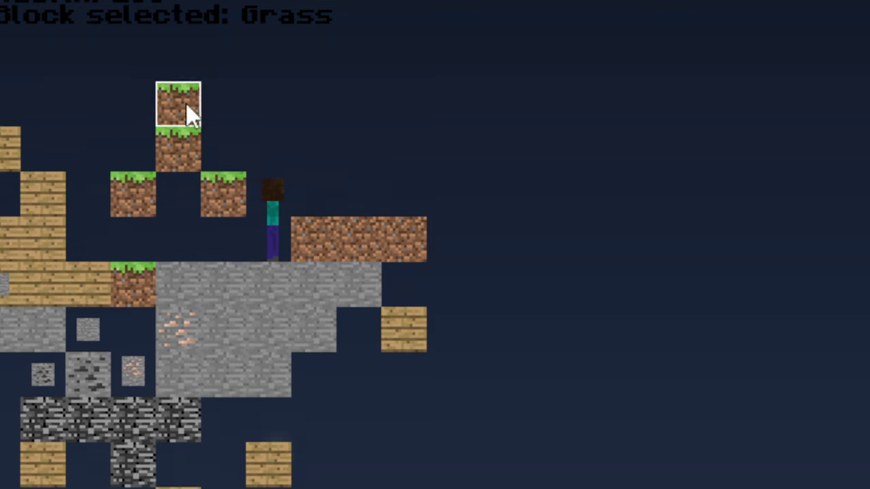
{"action": "left_click", "coordinate": [186, 72]}
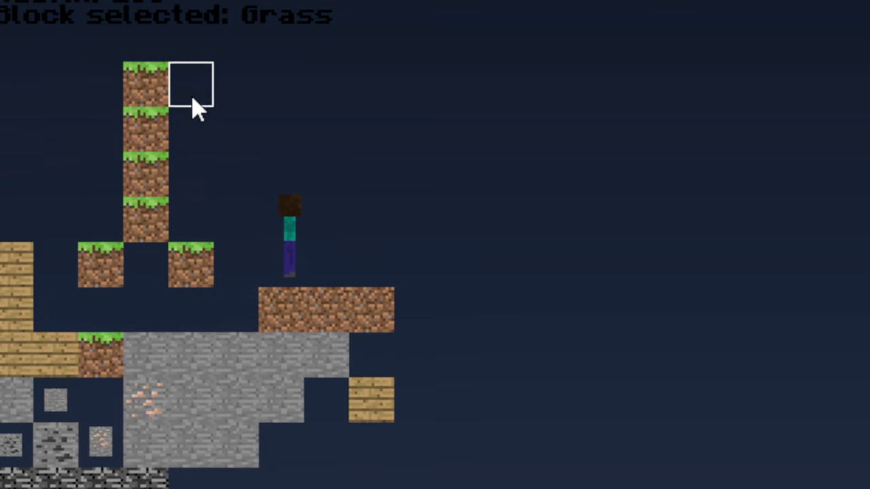
{"action": "key", "text": "a"}
{"action": "key", "text": "space"}
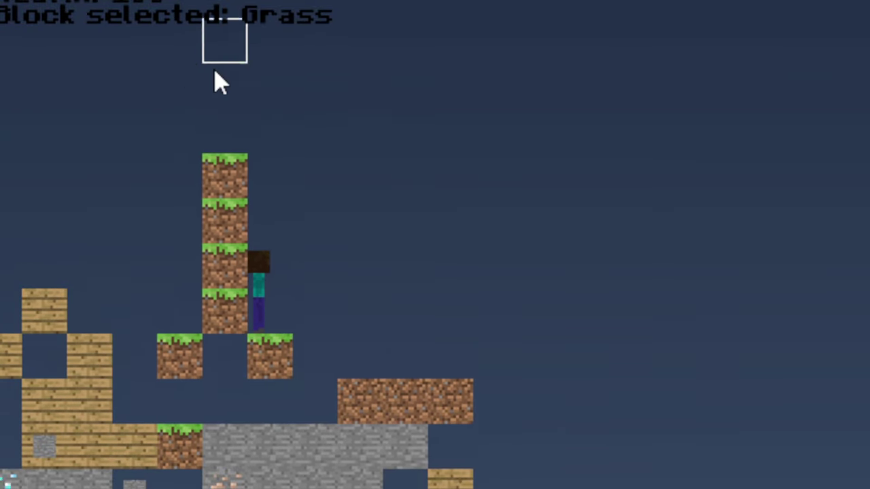
- Add grass staircase steps and tower-top blocks, then run right
{"action": "left_click", "coordinate": [224, 41]}
{"action": "left_click", "coordinate": [170, 61]}
{"action": "left_click", "coordinate": [244, 40]}
{"action": "left_click", "coordinate": [234, 88]}
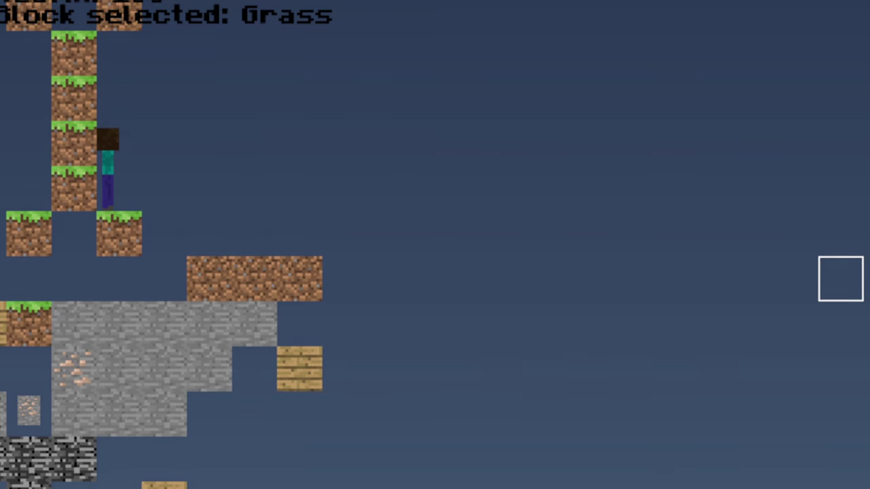
{"action": "key", "text": "d"}
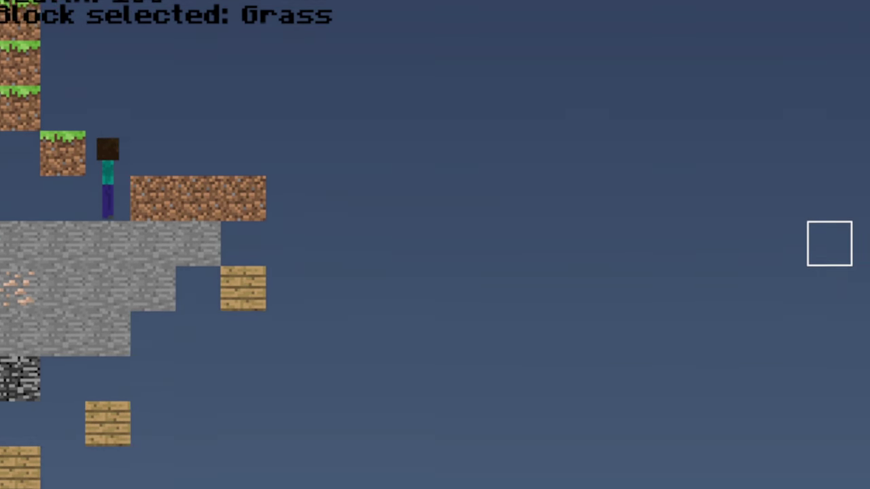